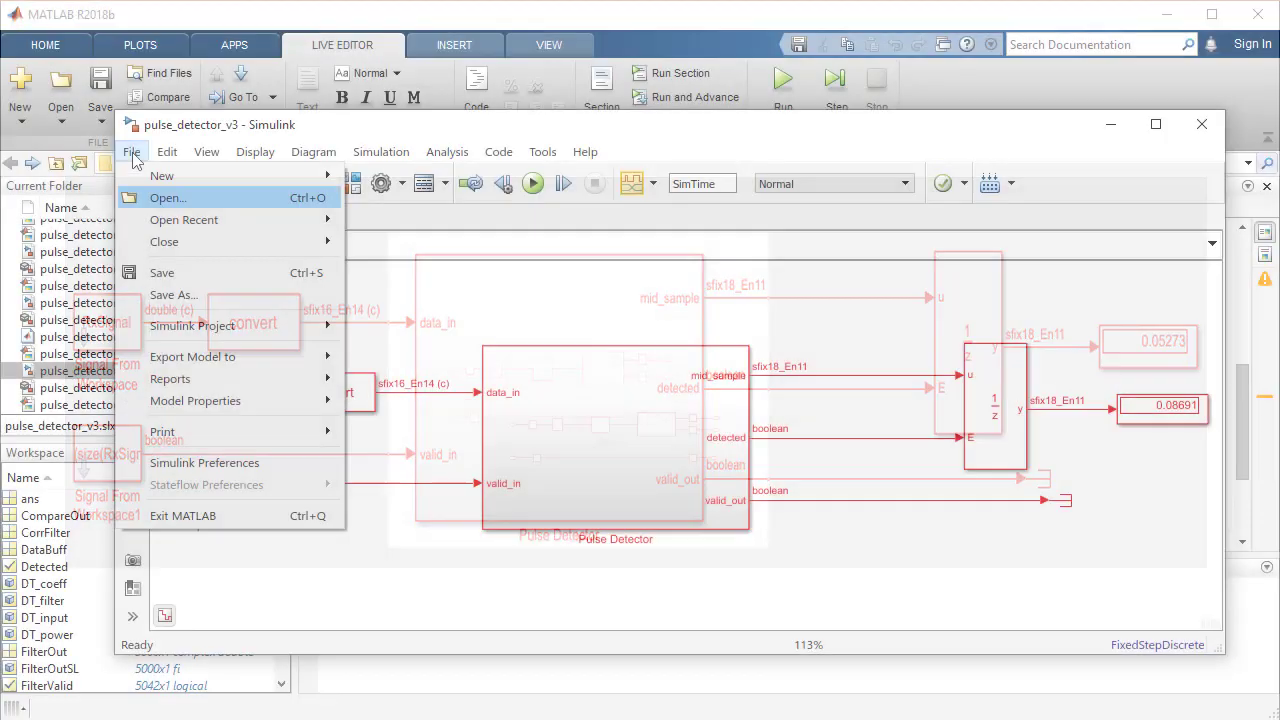
# Save the model under the new name pulse_detector_v4.
pyautogui.click(151, 217)
pyautogui.moveTo(526, 160); pyautogui.dragTo(540, 112)
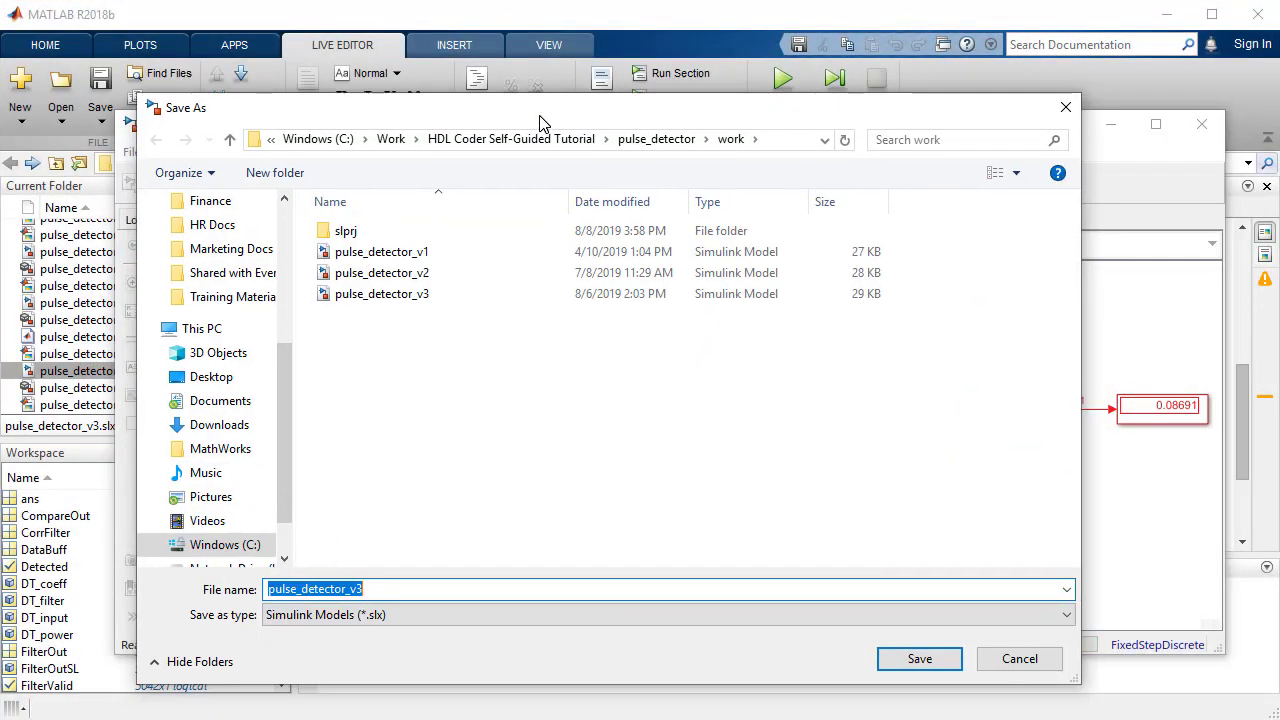
pyautogui.click(383, 588)
pyautogui.press('BackSpace')
pyautogui.write('4')
pyautogui.press('Return')
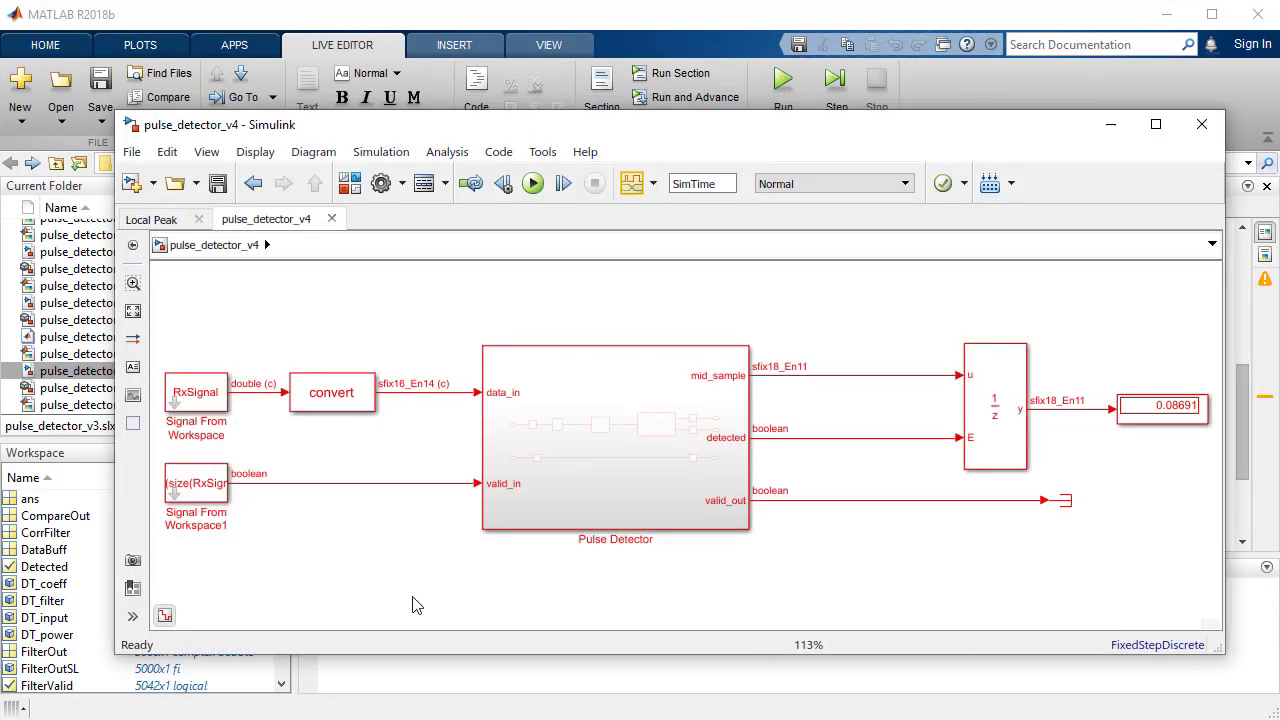
# Run Check Model Compatibility on the Pulse Detector subsystem to open the HDL Model Checker.
pyautogui.rightClick(589, 405)
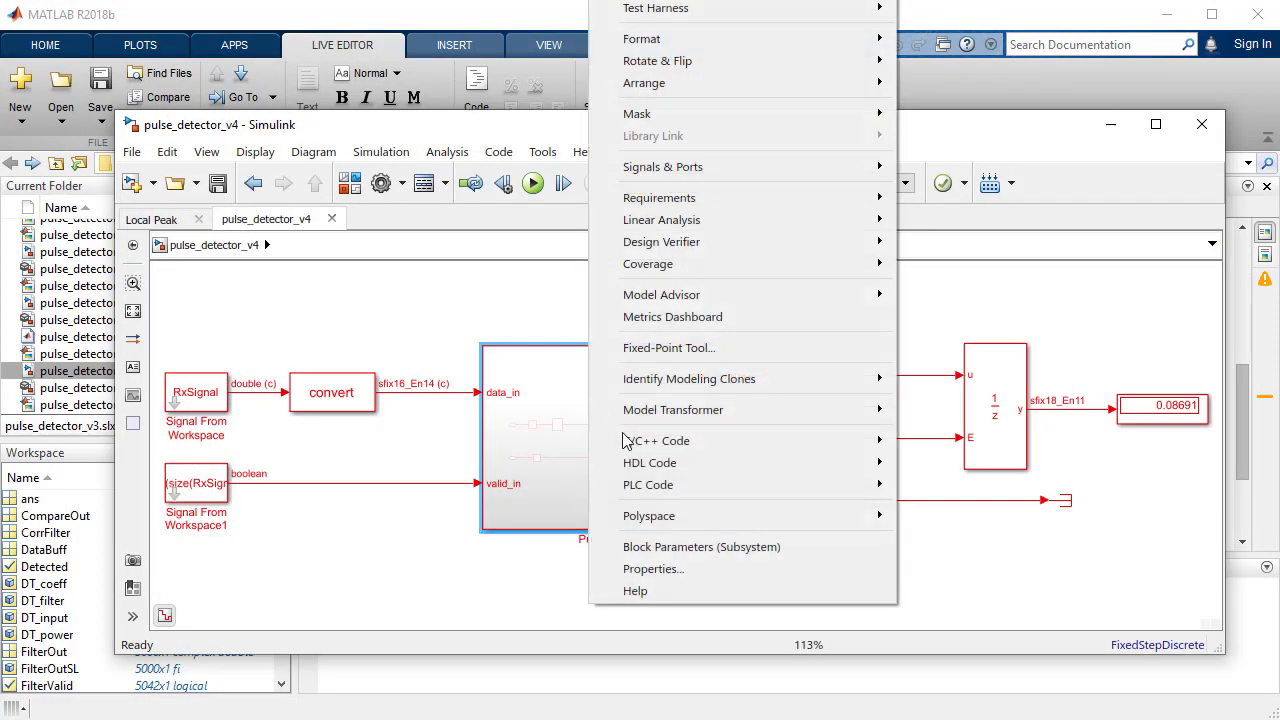
pyautogui.moveTo(644, 454)
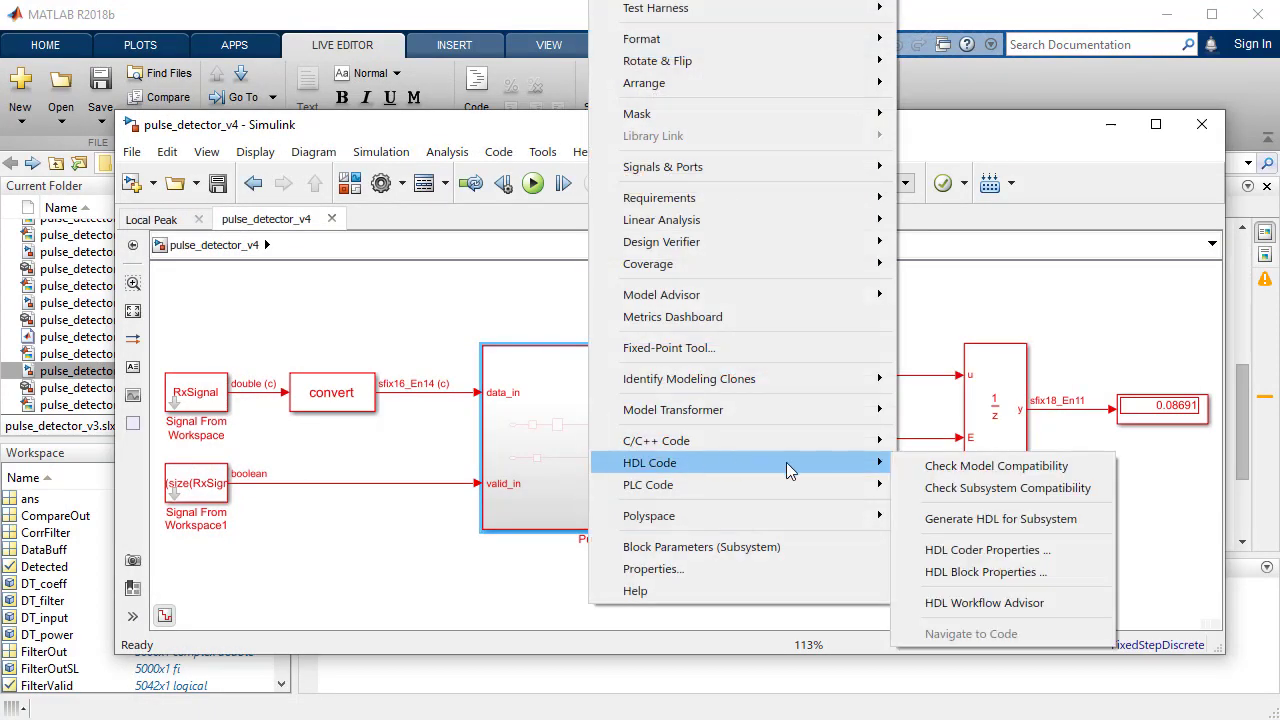
pyautogui.click(1008, 466)
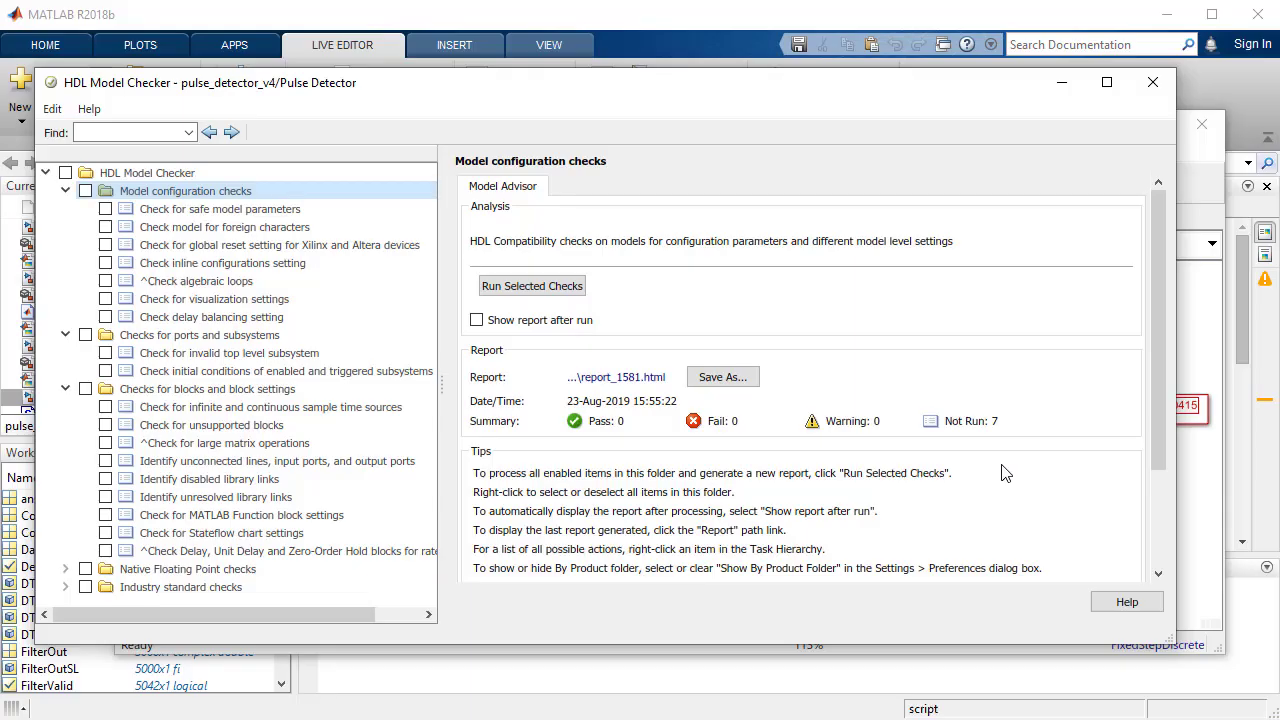
# Run the configuration, port and block checks (16 passes, 2 warnings) and view the sample-time warning.
pyautogui.click(85, 191)
pyautogui.click(85, 335)
pyautogui.click(86, 389)
pyautogui.click(85, 389)
pyautogui.click(140, 173)
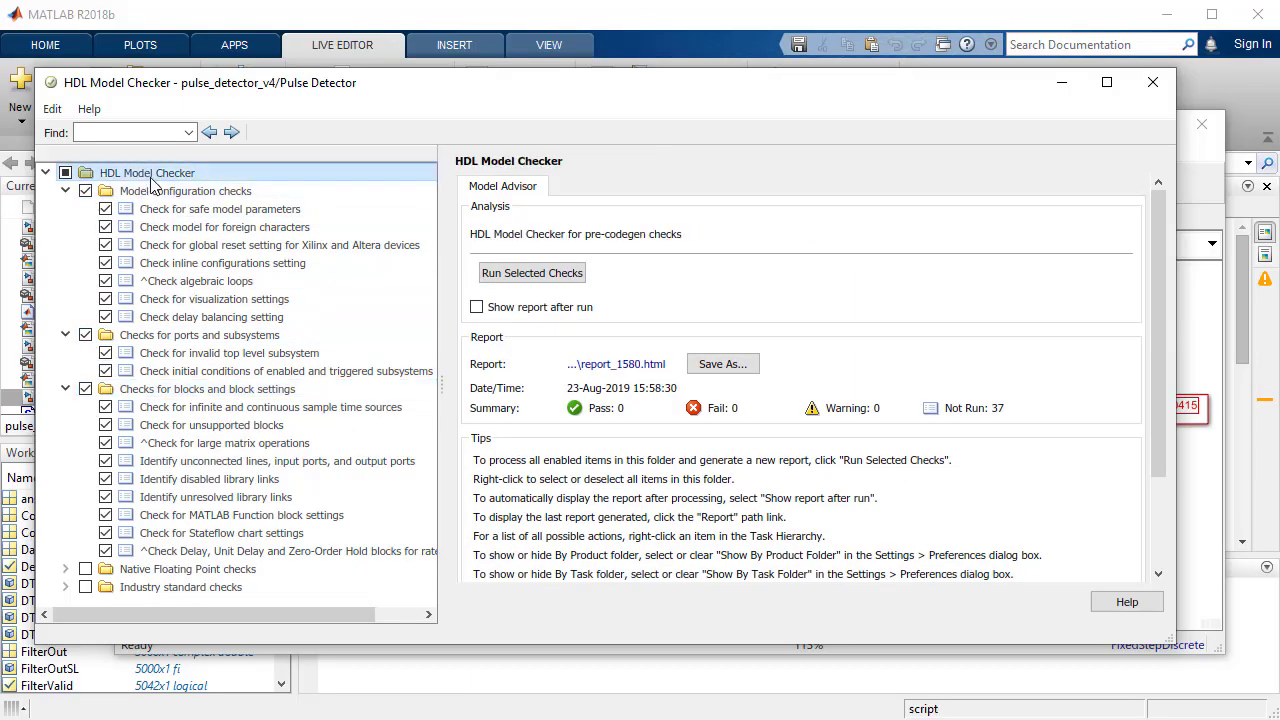
pyautogui.click(540, 280)
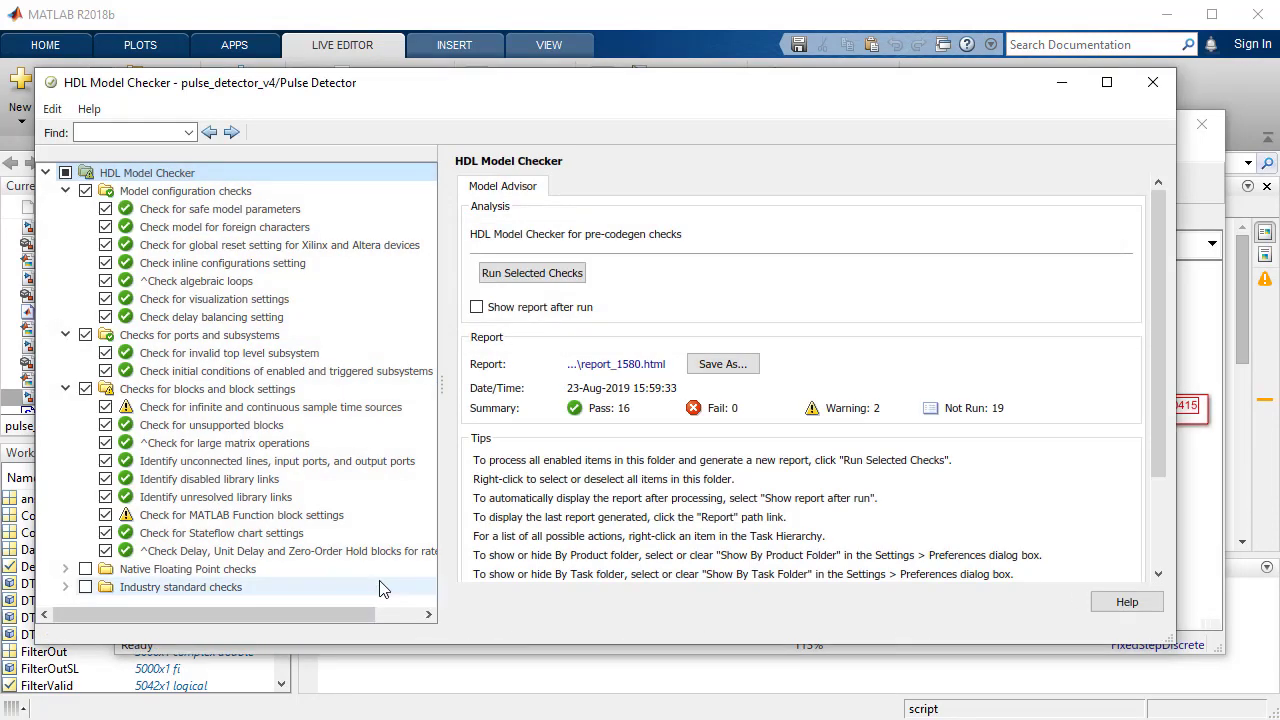
pyautogui.click(385, 408)
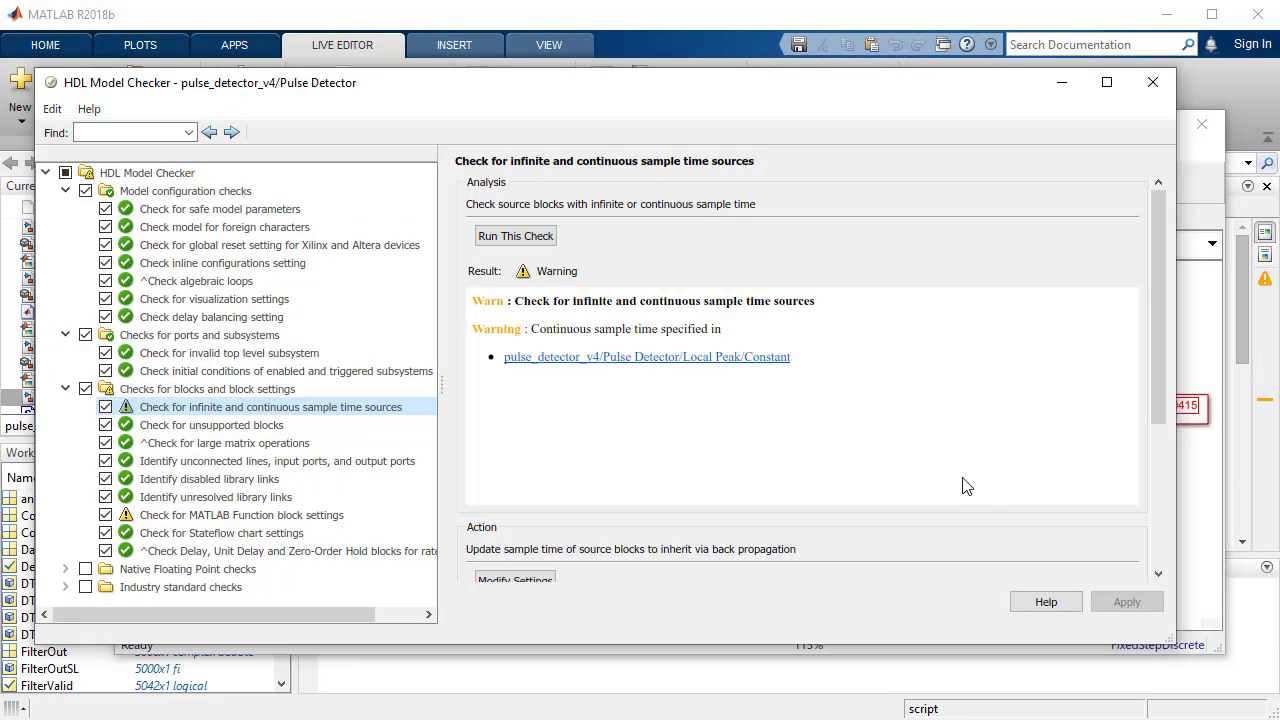
# Inspect the flagged Local Peak/Constant block, whose sample time is 0.
pyautogui.click(676, 358)
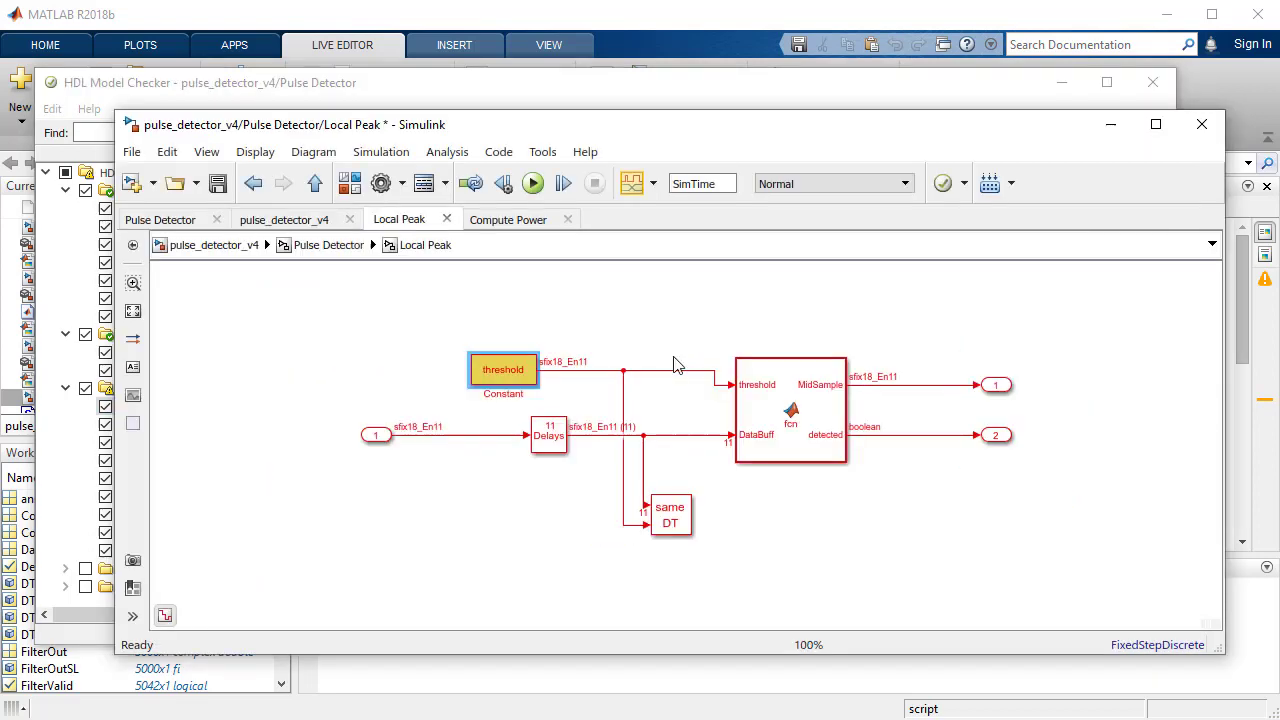
pyautogui.doubleClick(534, 383)
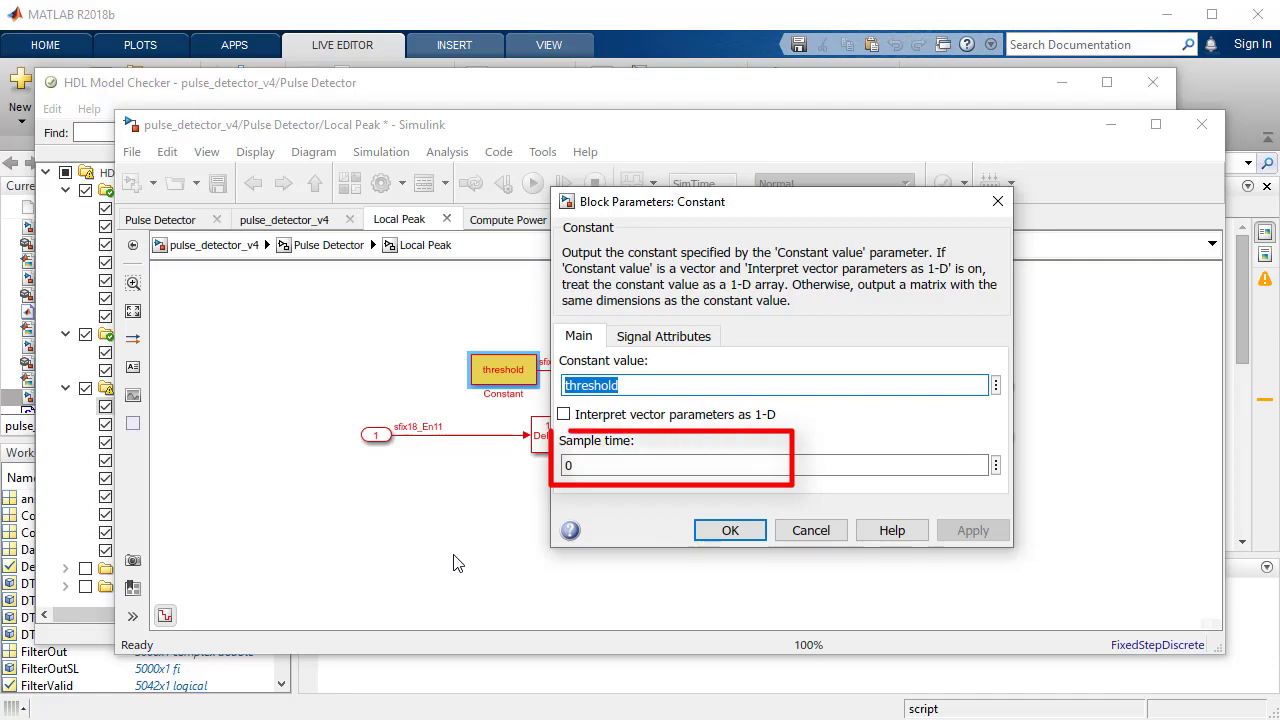
pyautogui.click(1000, 104)
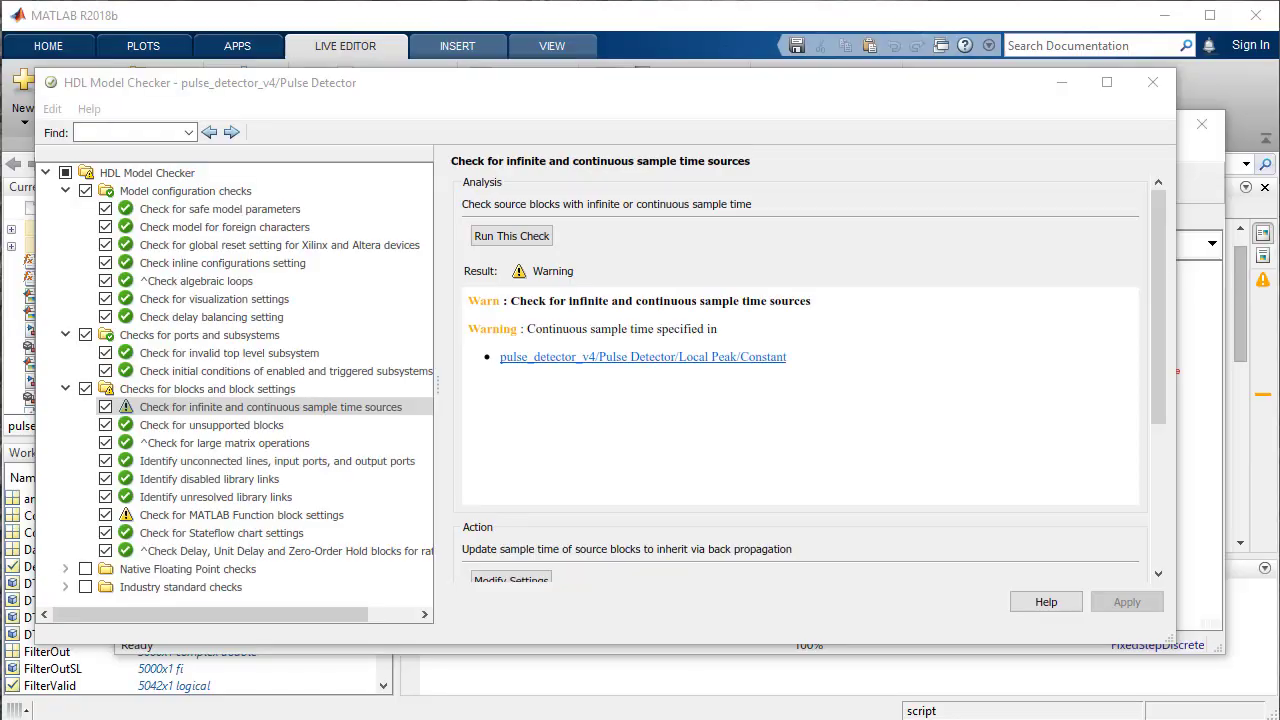
# Let the checker change the Constant's sample time to -1 and confirm it in the block.
pyautogui.moveTo(1162, 214); pyautogui.dragTo(1164, 322)
pyautogui.click(511, 395)
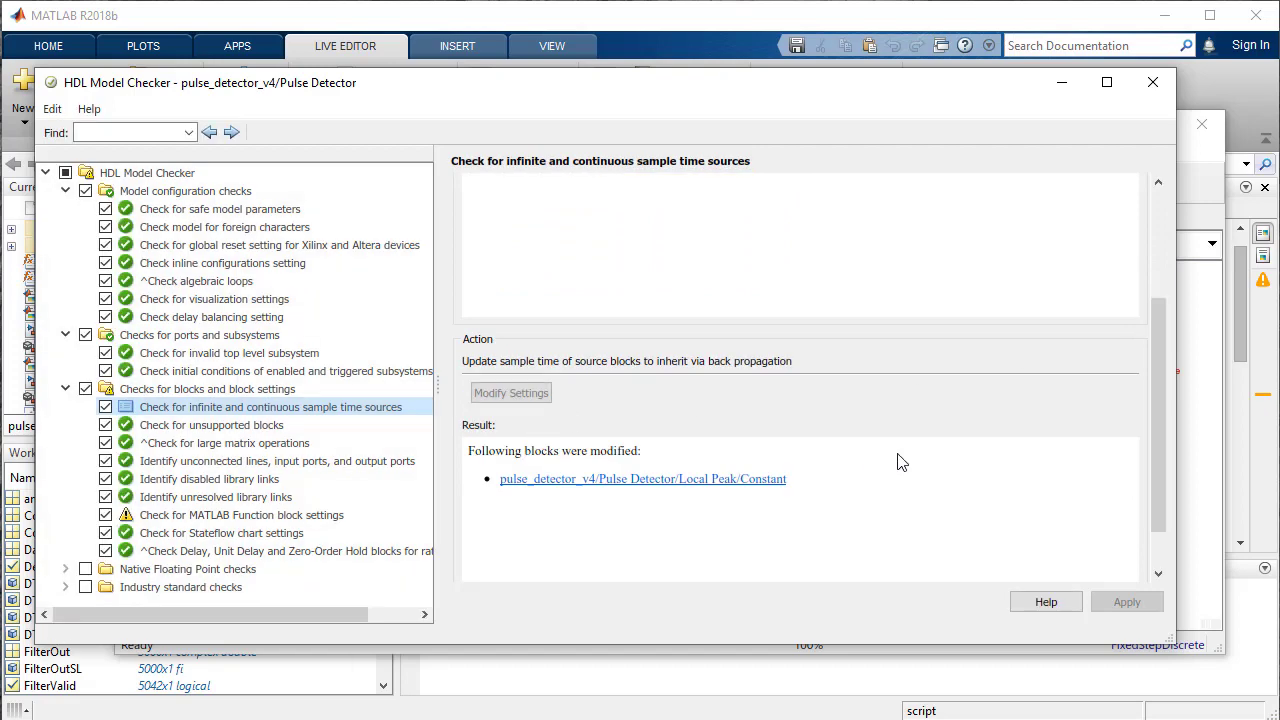
pyautogui.click(686, 487)
pyautogui.doubleClick(519, 387)
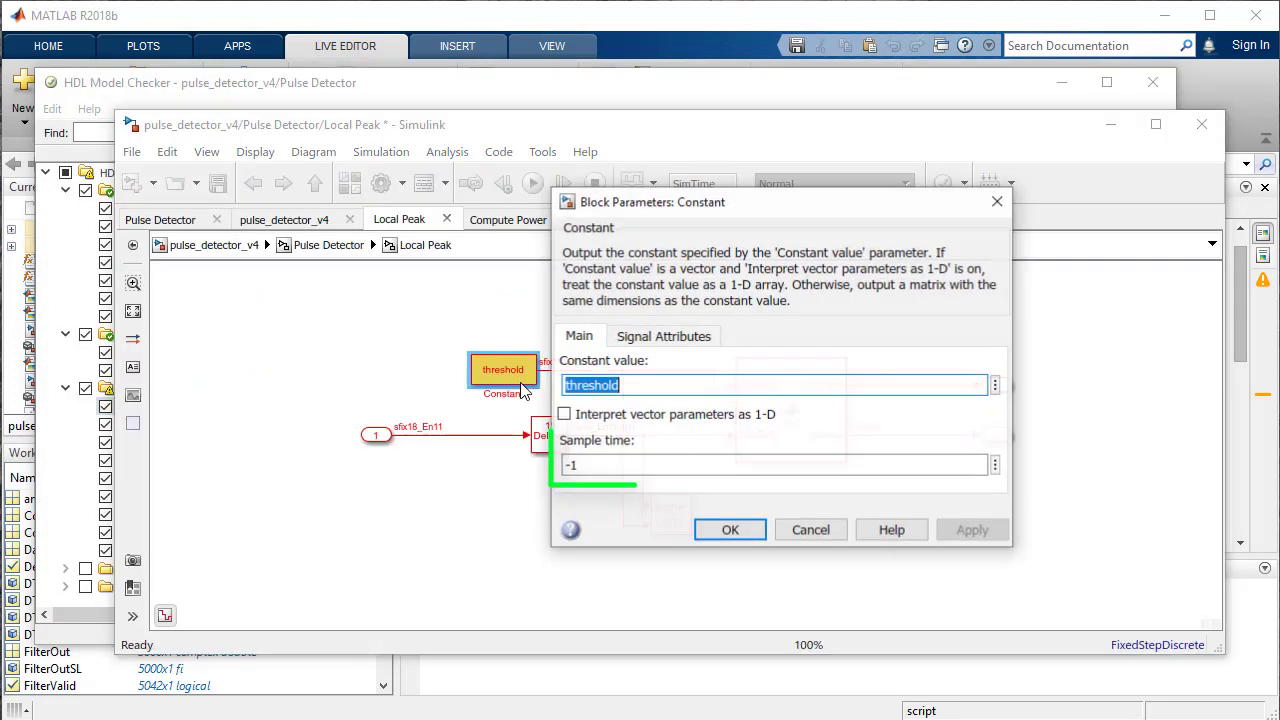
pyautogui.click(734, 531)
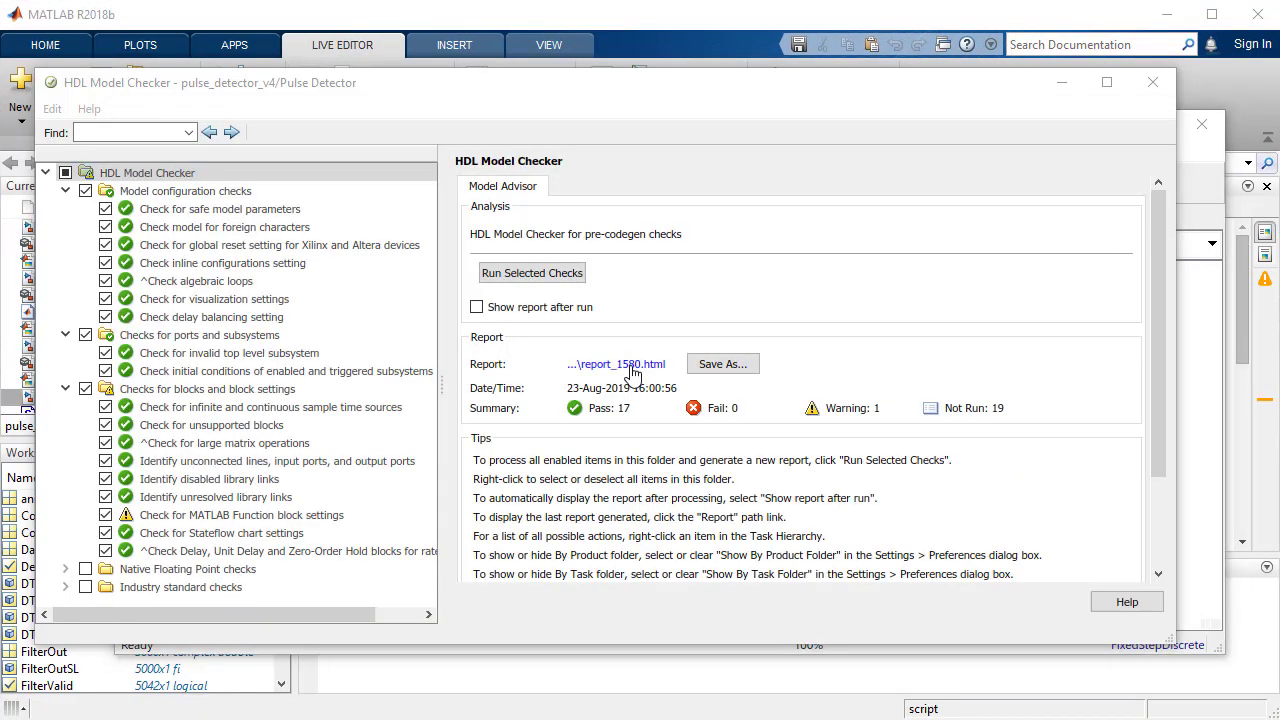
# Open report_1580.html and scroll through the Model Advisor report (17 passed, 1 warning, 19 not run).
pyautogui.click(631, 366)
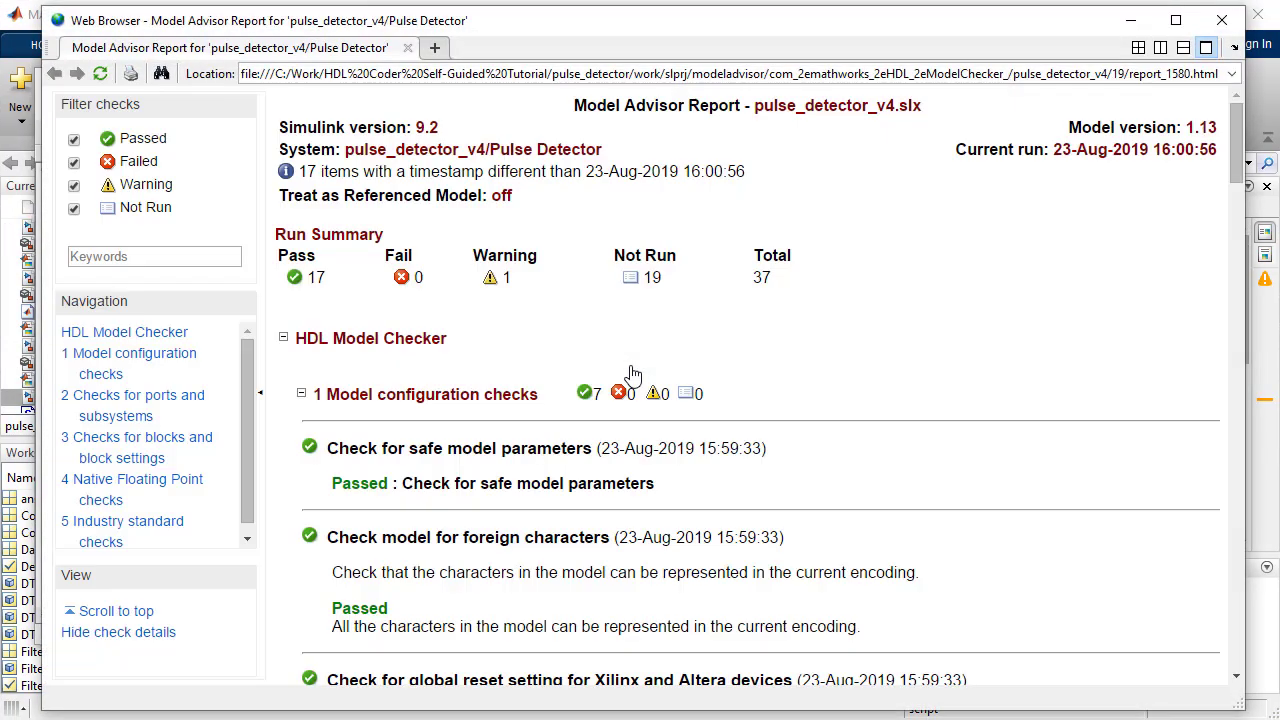
pyautogui.moveTo(1237, 165); pyautogui.dragTo(1258, 414)
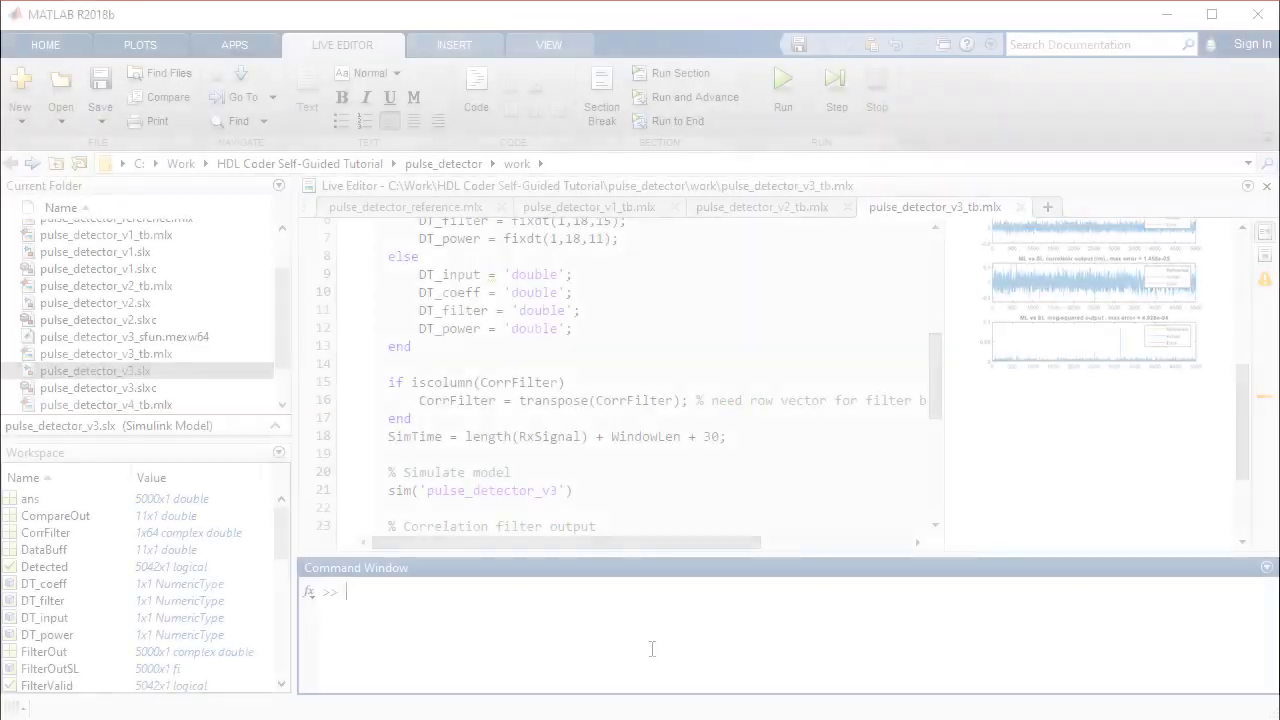
# Enter hdlsetuptoolpath for Xilinx Vivado with tool path C:\Xilinx\Vivado\2017.4\bin.
pyautogui.write("hdlsetuptoolpath('ToolName'")
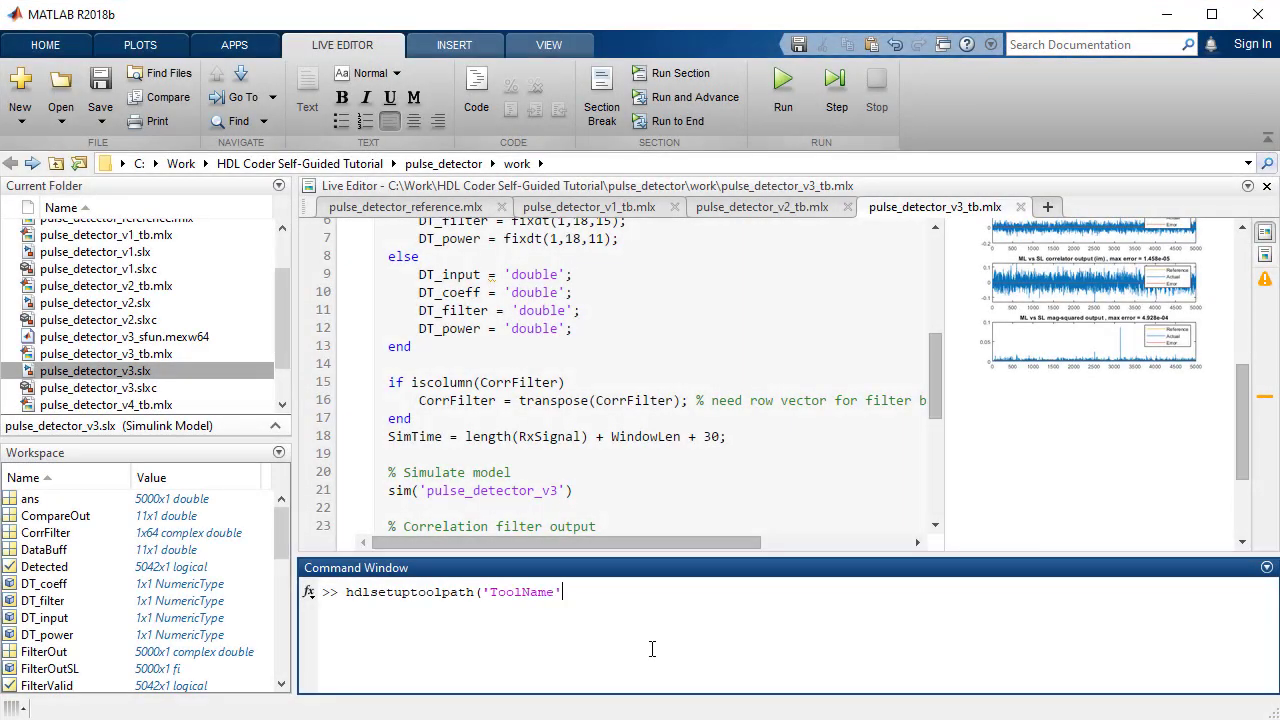
pyautogui.write(",'Xilinx Vivado', 'ToolPath")
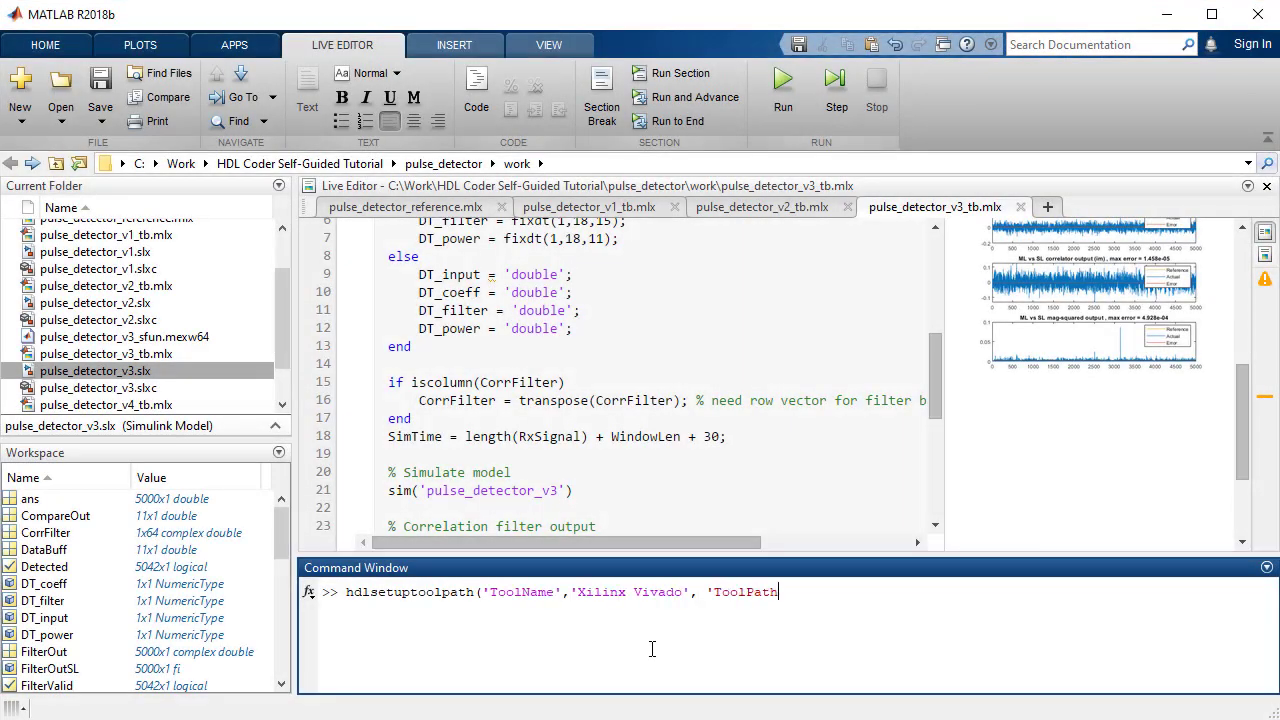
pyautogui.write("','C:\\Xilinx\\Vivado\\2")
pyautogui.write("017.4\\')")
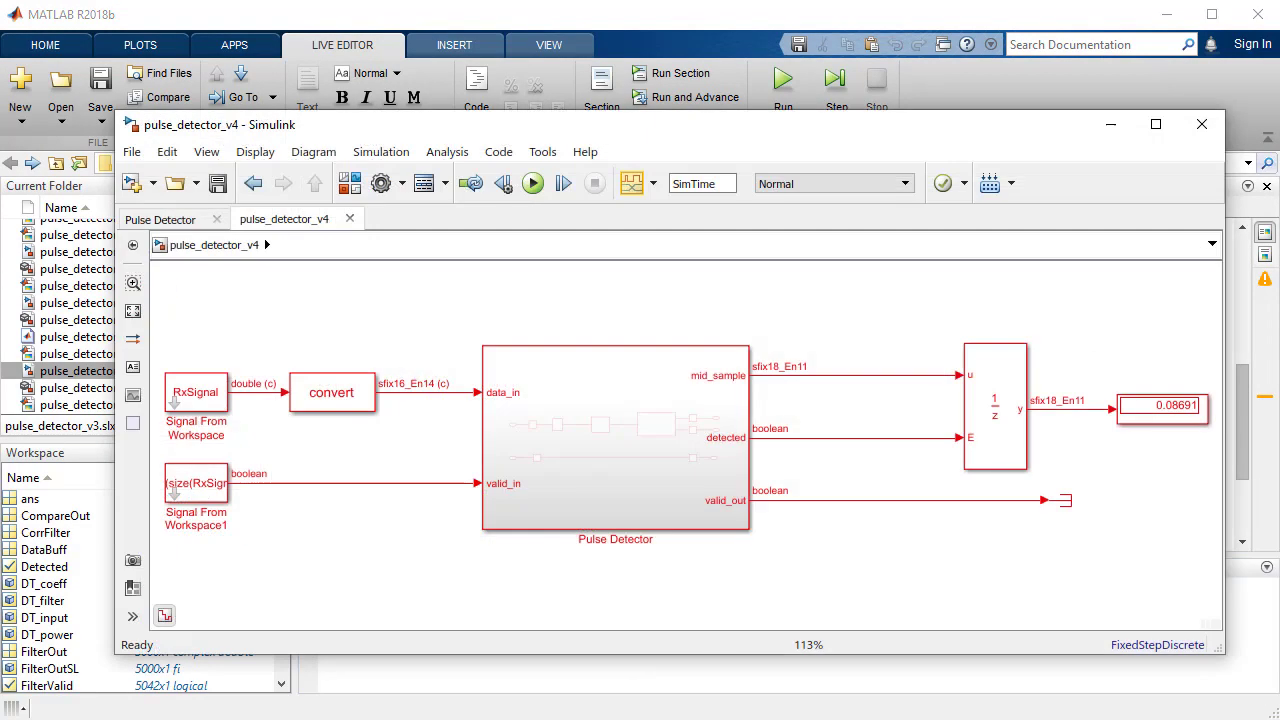
pyautogui.click(617, 426)
# Launch the HDL Workflow Advisor for the Pulse Detector subsystem from its HDL Code menu.
pyautogui.rightClick(619, 427)
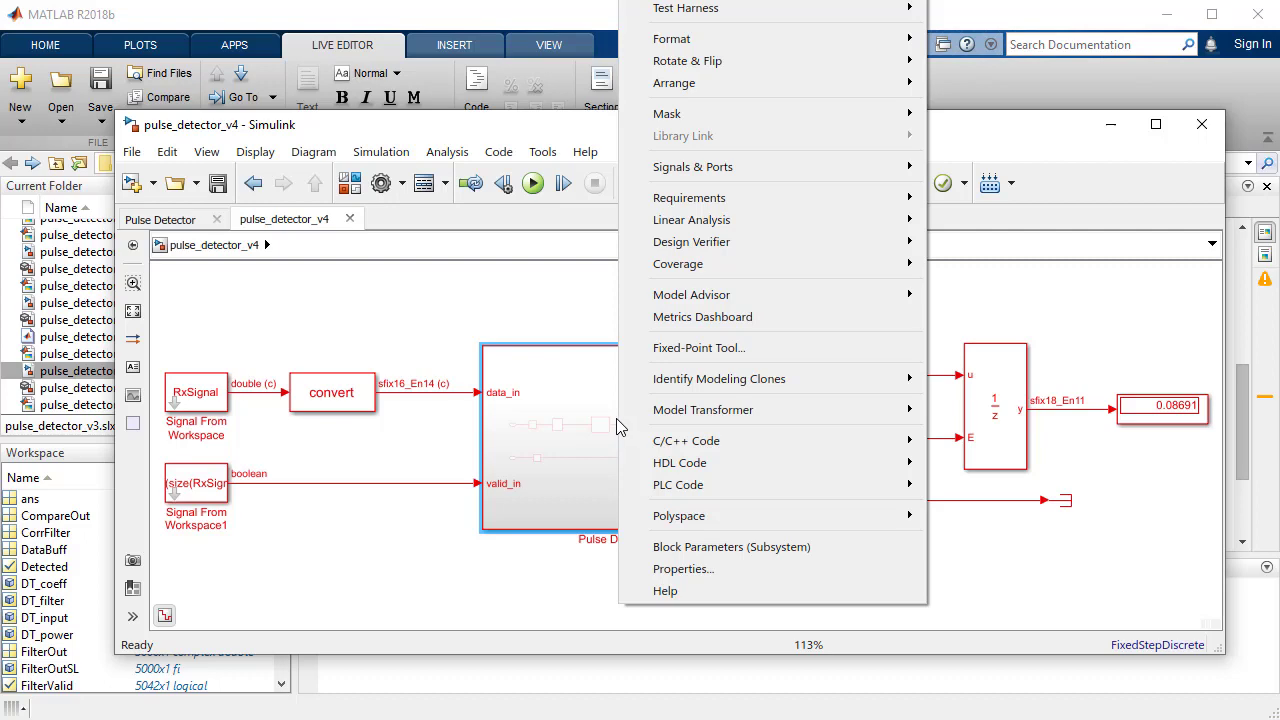
pyautogui.moveTo(692, 465)
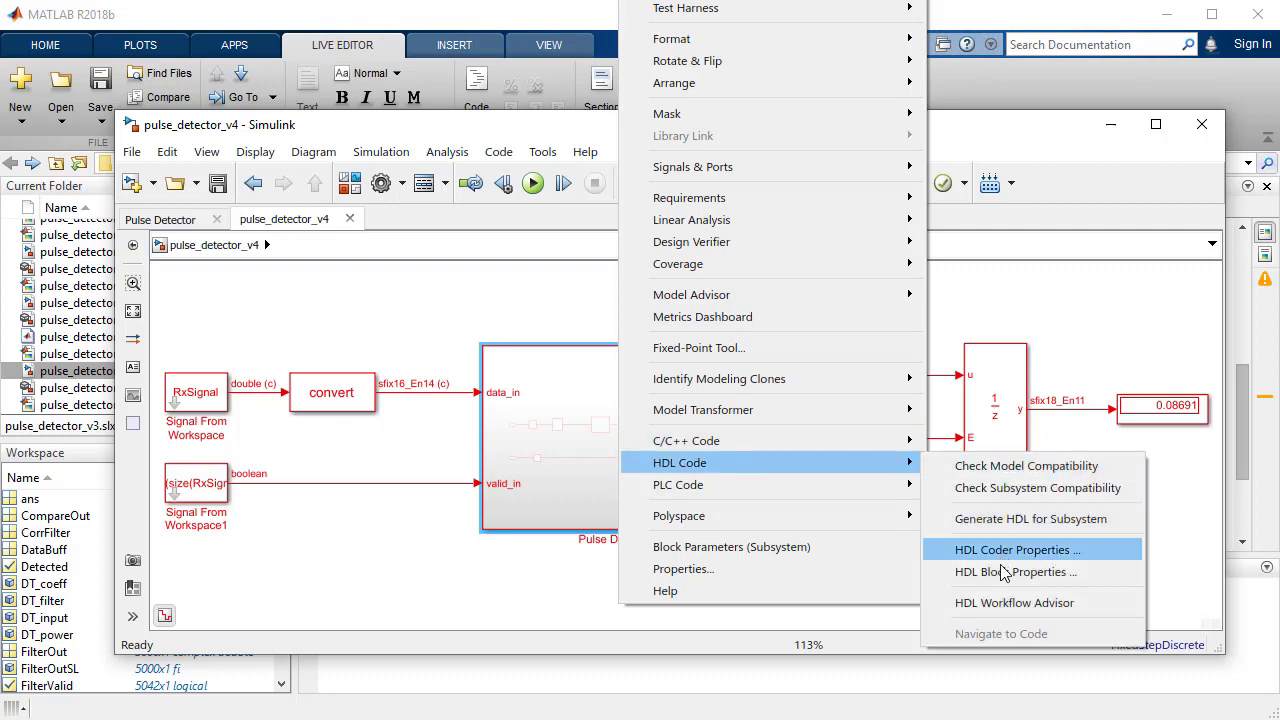
pyautogui.click(1002, 602)
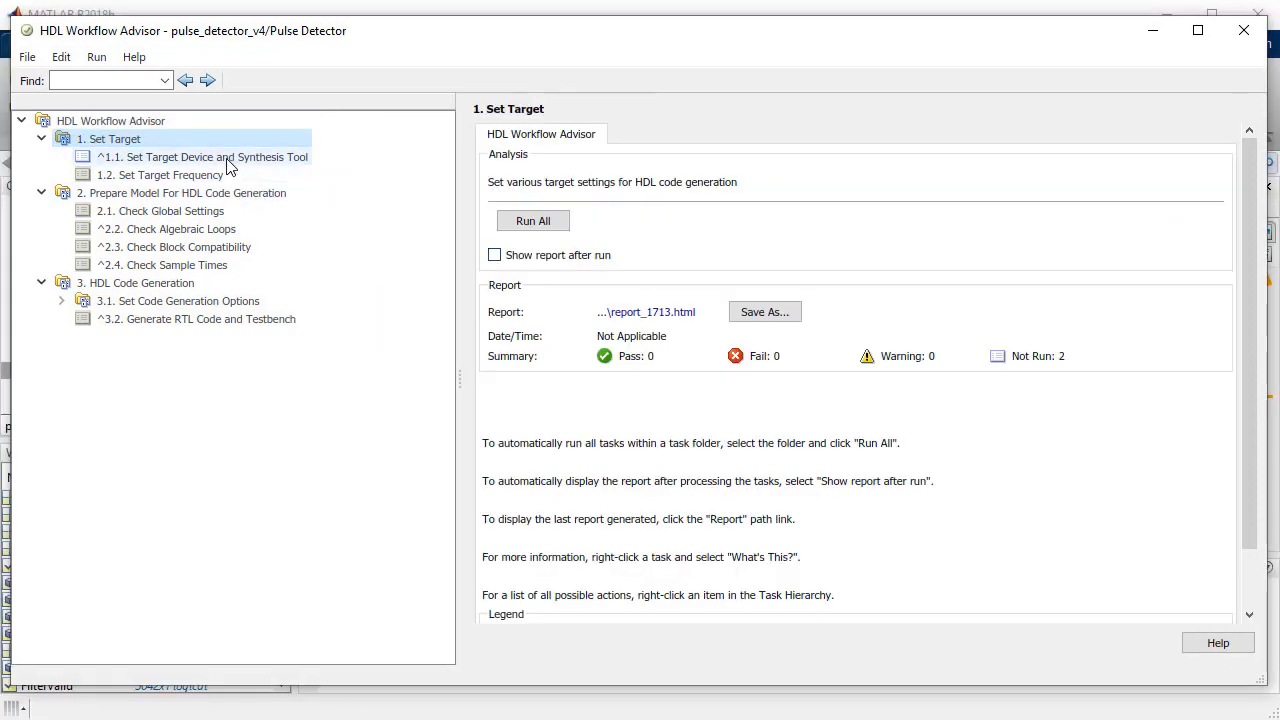
# Target Xilinx Vivado with the Zynq family and the xc7z035 device.
pyautogui.click(230, 157)
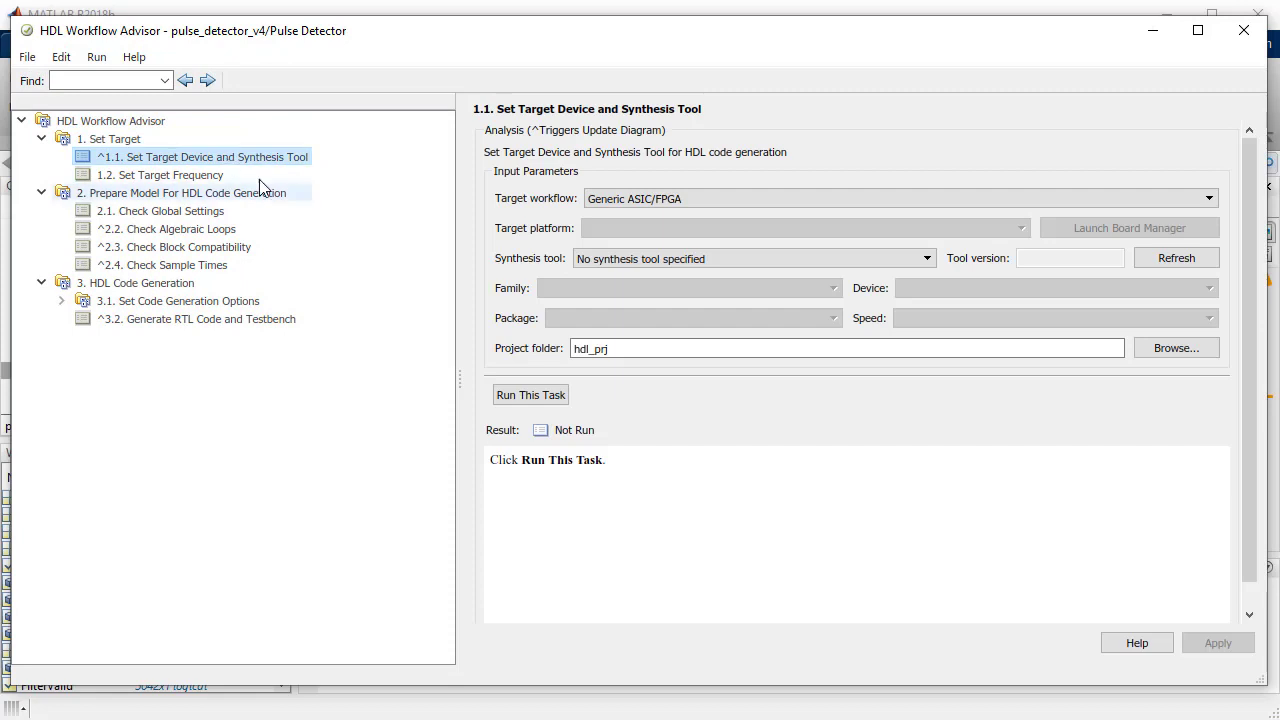
pyautogui.click(927, 259)
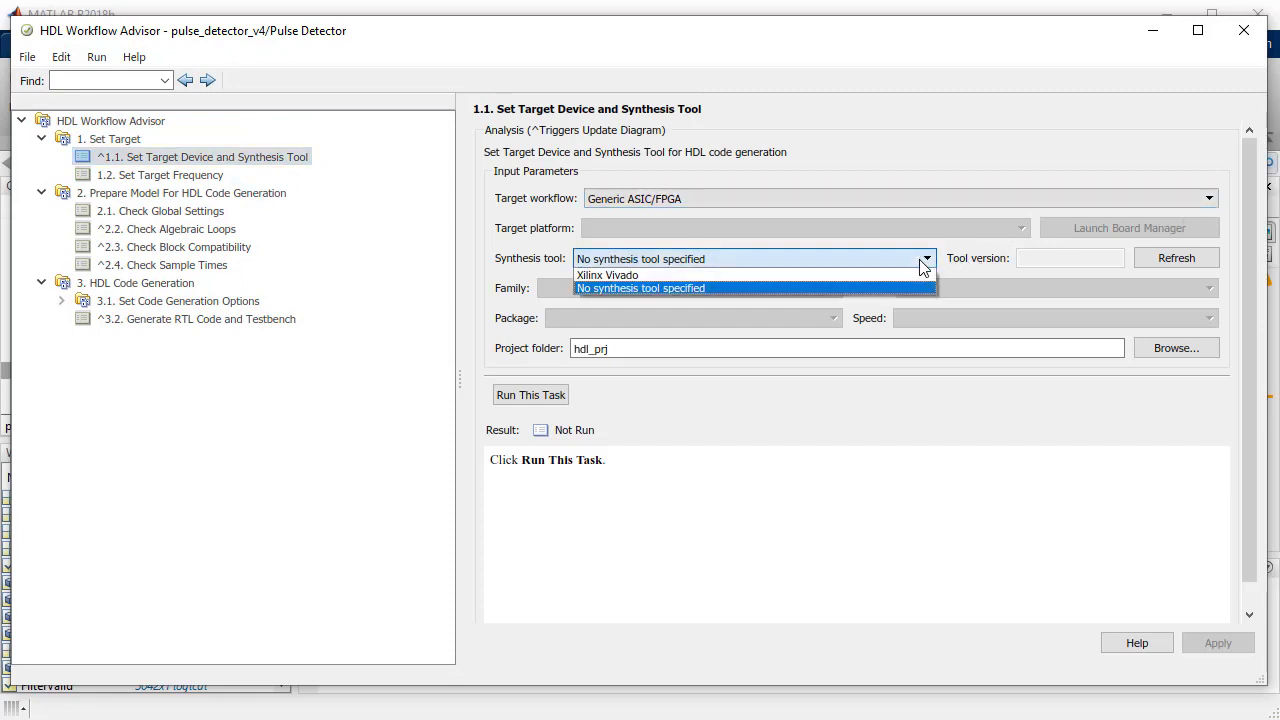
pyautogui.click(790, 277)
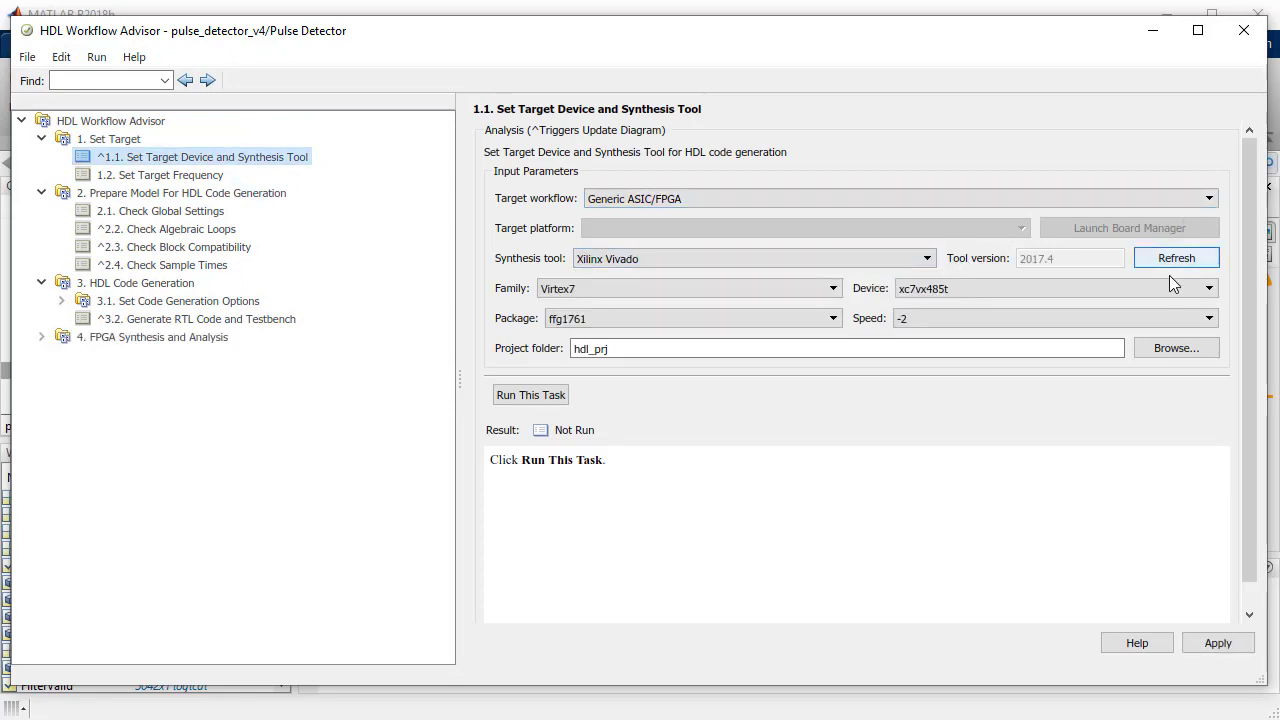
pyautogui.click(833, 288)
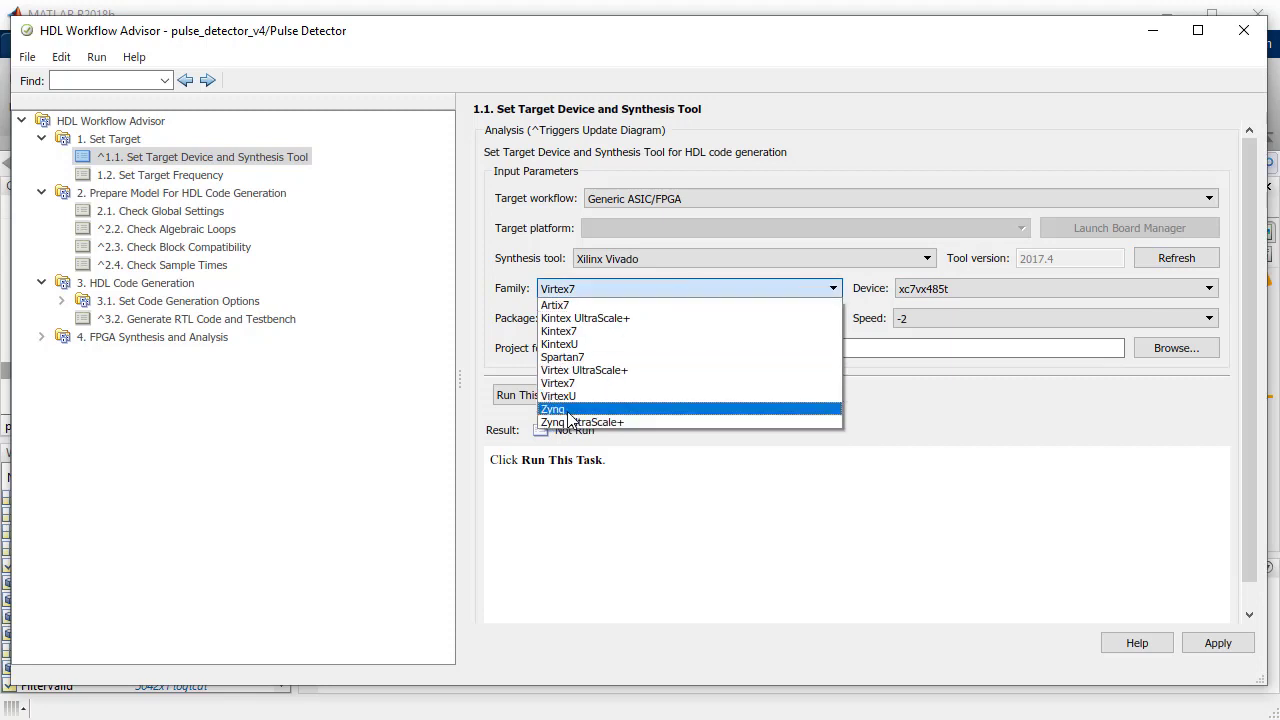
pyautogui.click(560, 410)
pyautogui.click(1208, 288)
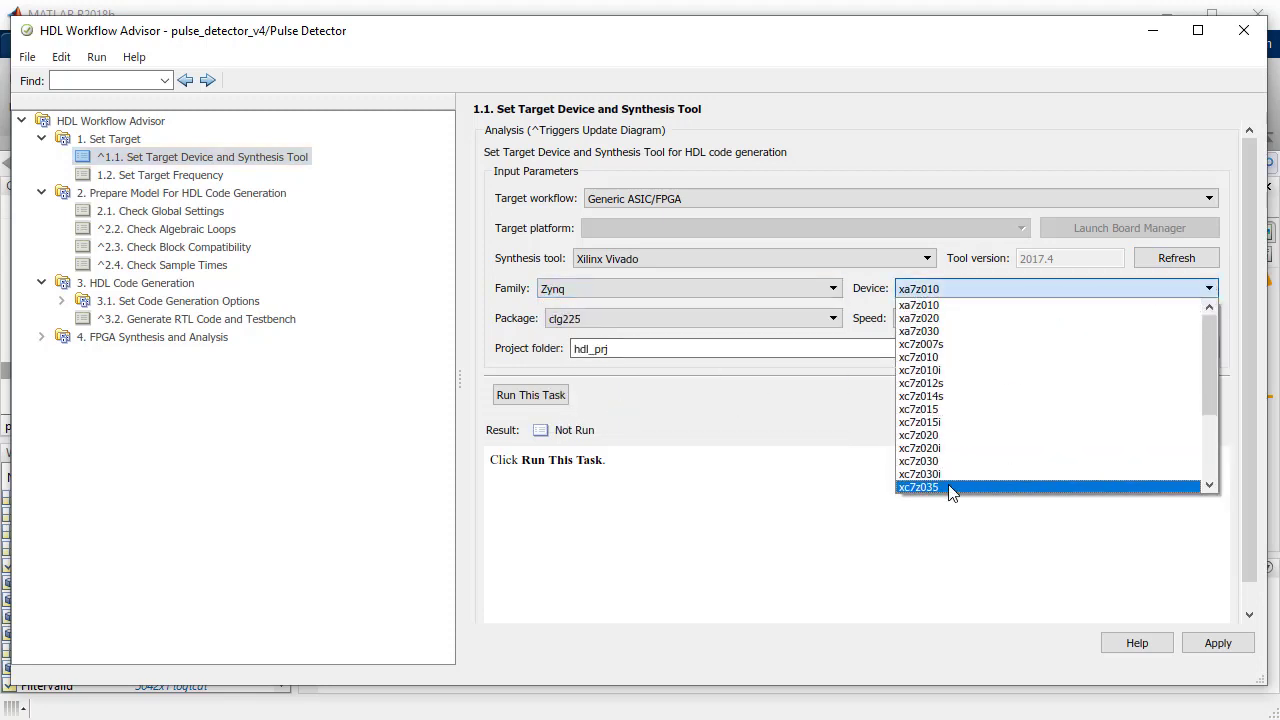
pyautogui.click(951, 488)
# Set and apply a 200 MHz target frequency.
pyautogui.click(160, 175)
pyautogui.doubleClick(645, 199)
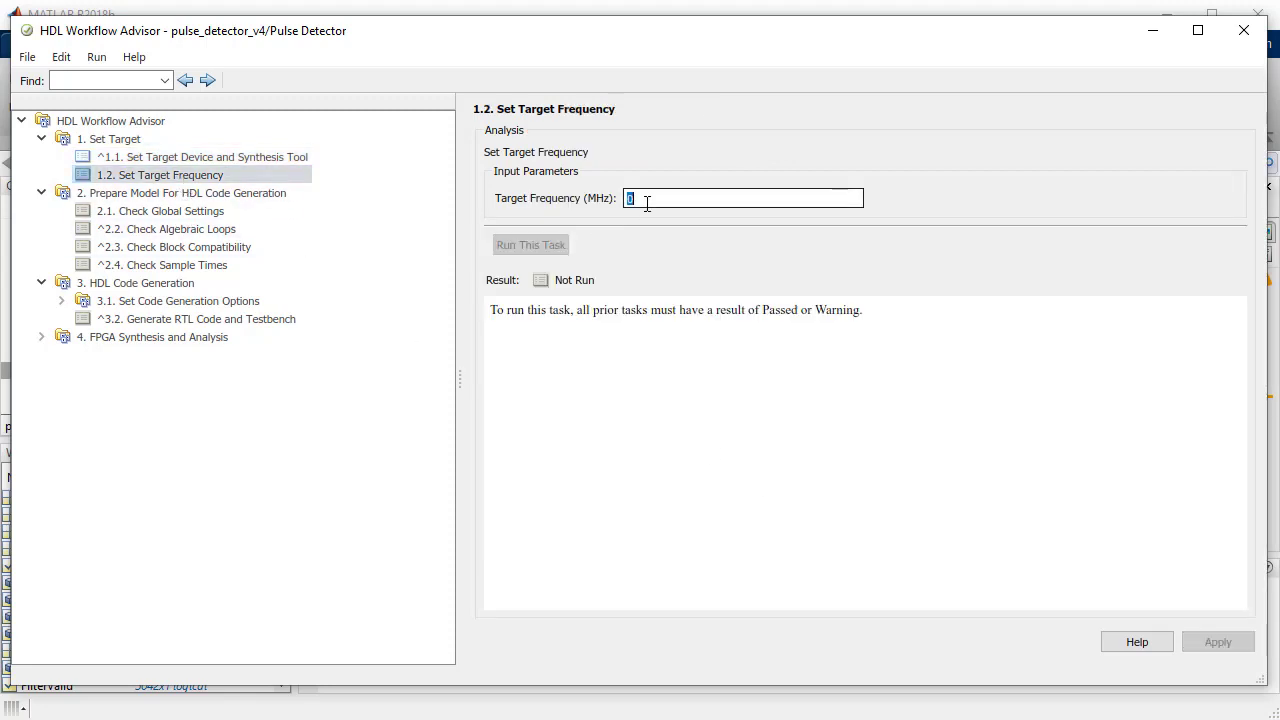
pyautogui.write('200')
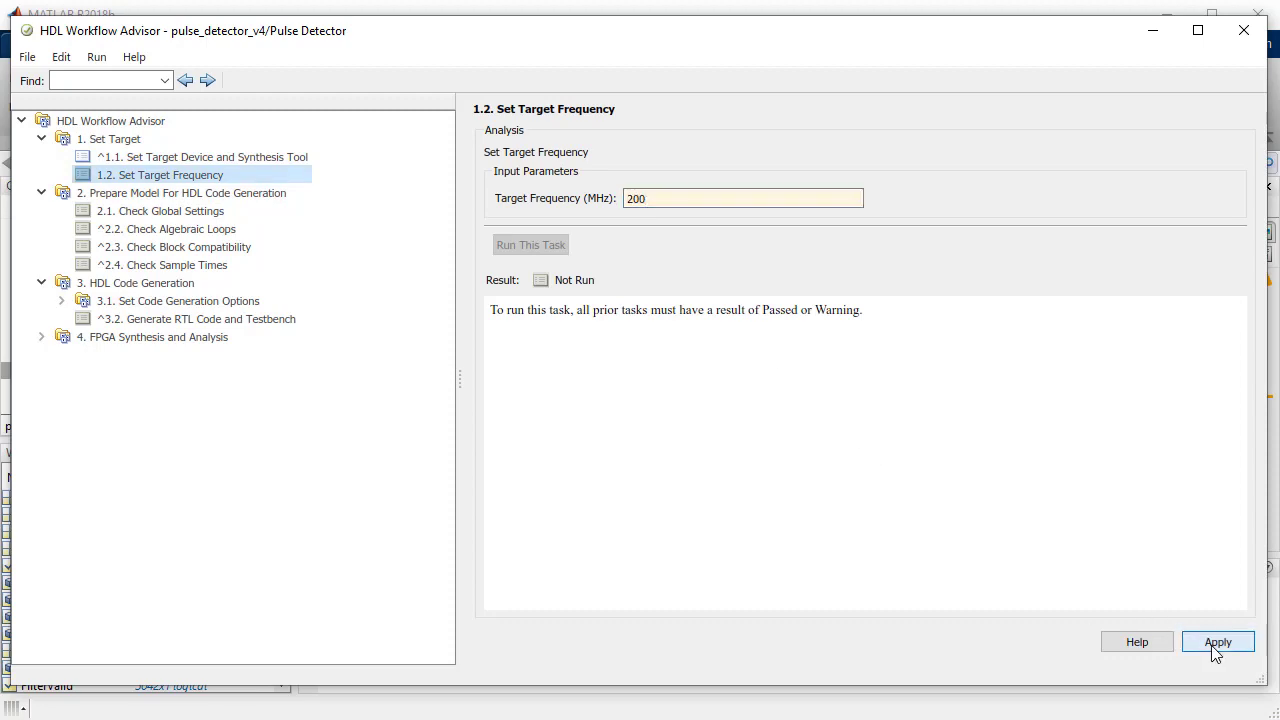
pyautogui.click(1215, 644)
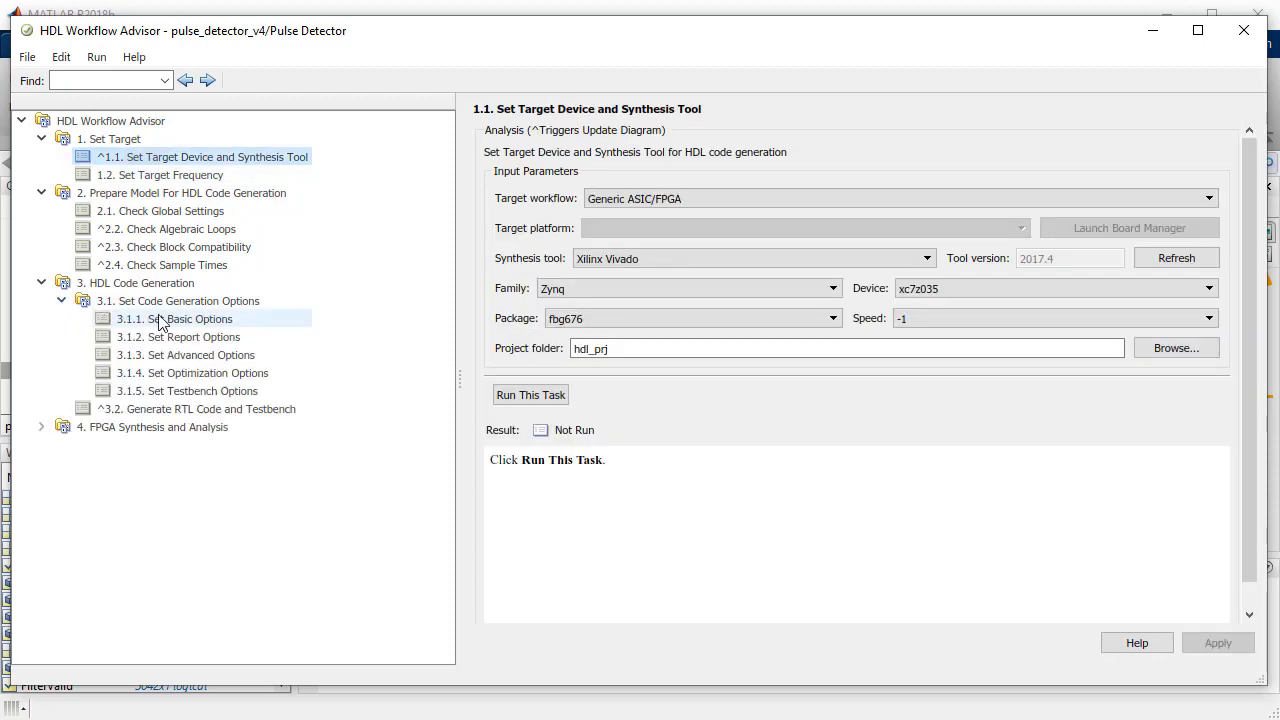
pyautogui.click(160, 320)
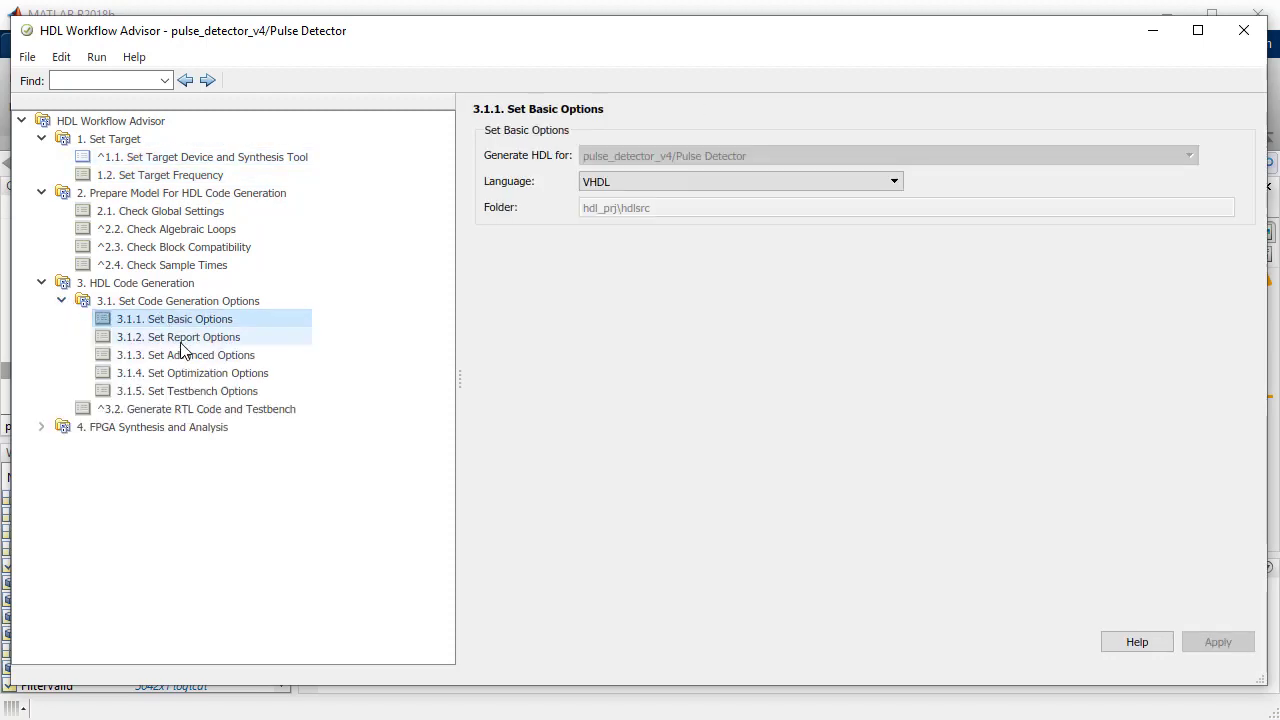
# Set the reset type to Synchronous in the advanced options and apply it.
pyautogui.click(178, 338)
pyautogui.click(177, 372)
pyautogui.click(177, 355)
pyautogui.click(760, 156)
pyautogui.click(765, 186)
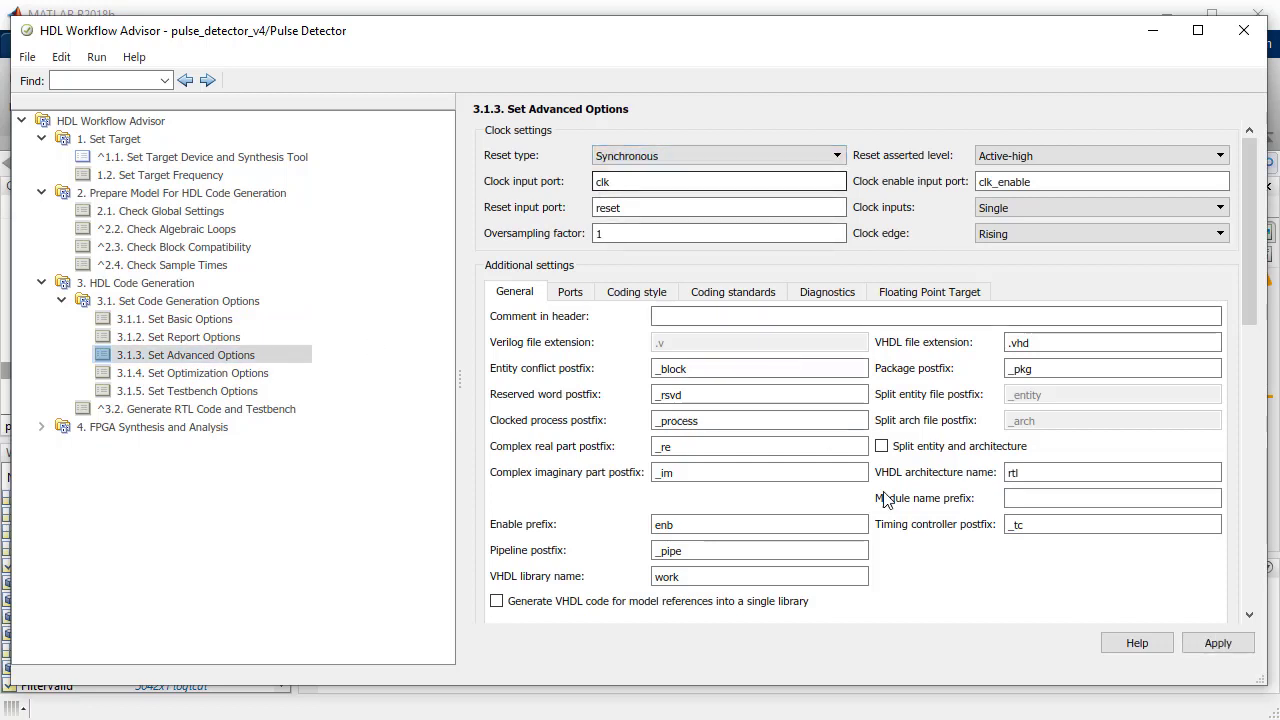
pyautogui.click(1220, 643)
# Turn off adaptive pipelining in the optimization options and apply the change.
pyautogui.click(250, 373)
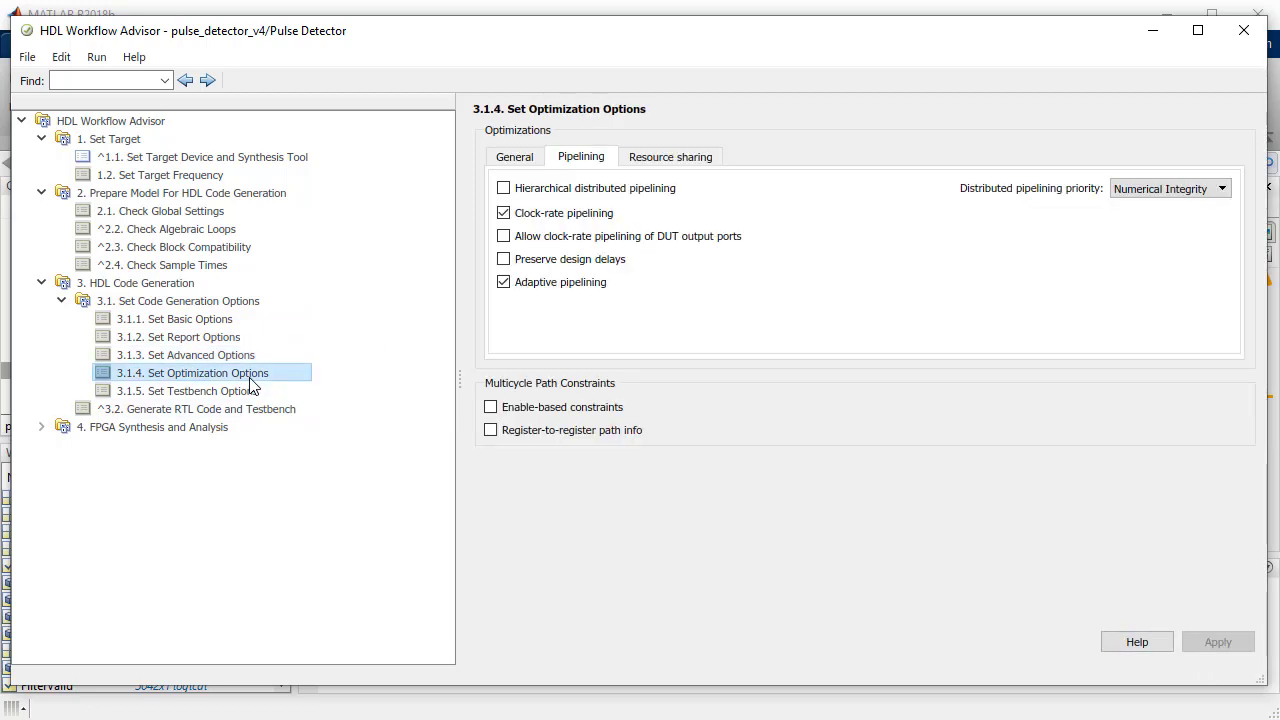
pyautogui.click(504, 282)
pyautogui.click(1215, 640)
pyautogui.click(220, 392)
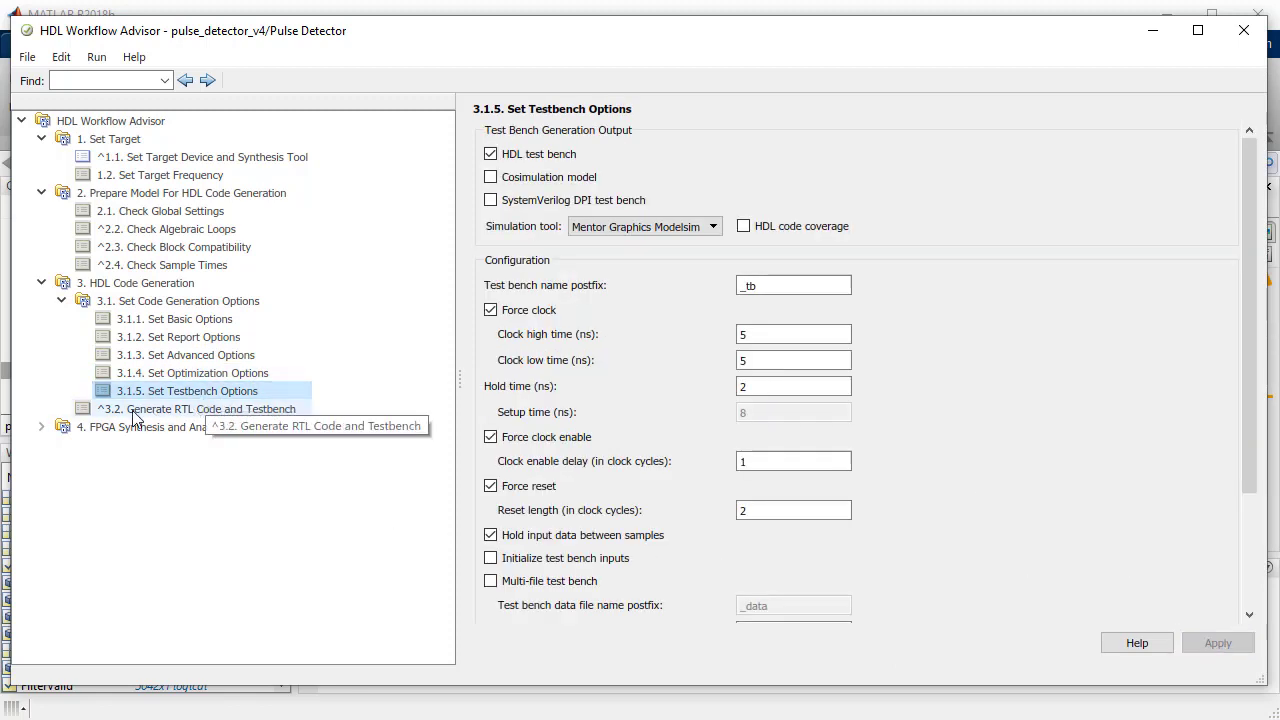
pyautogui.click(88, 414)
# Run through task 3.2 to generate VHDL into hdl_prj\hdlsrc, then browse Pulse_Detector.vhd.
pyautogui.rightClick(171, 411)
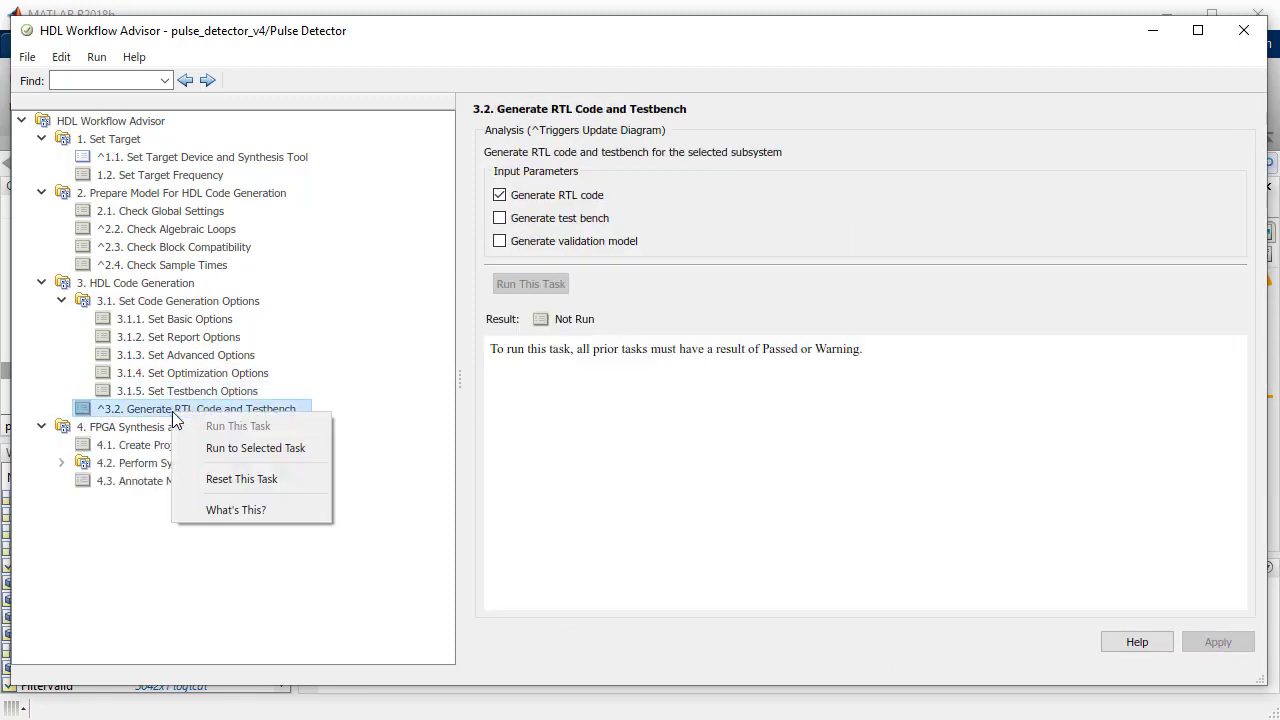
pyautogui.click(235, 447)
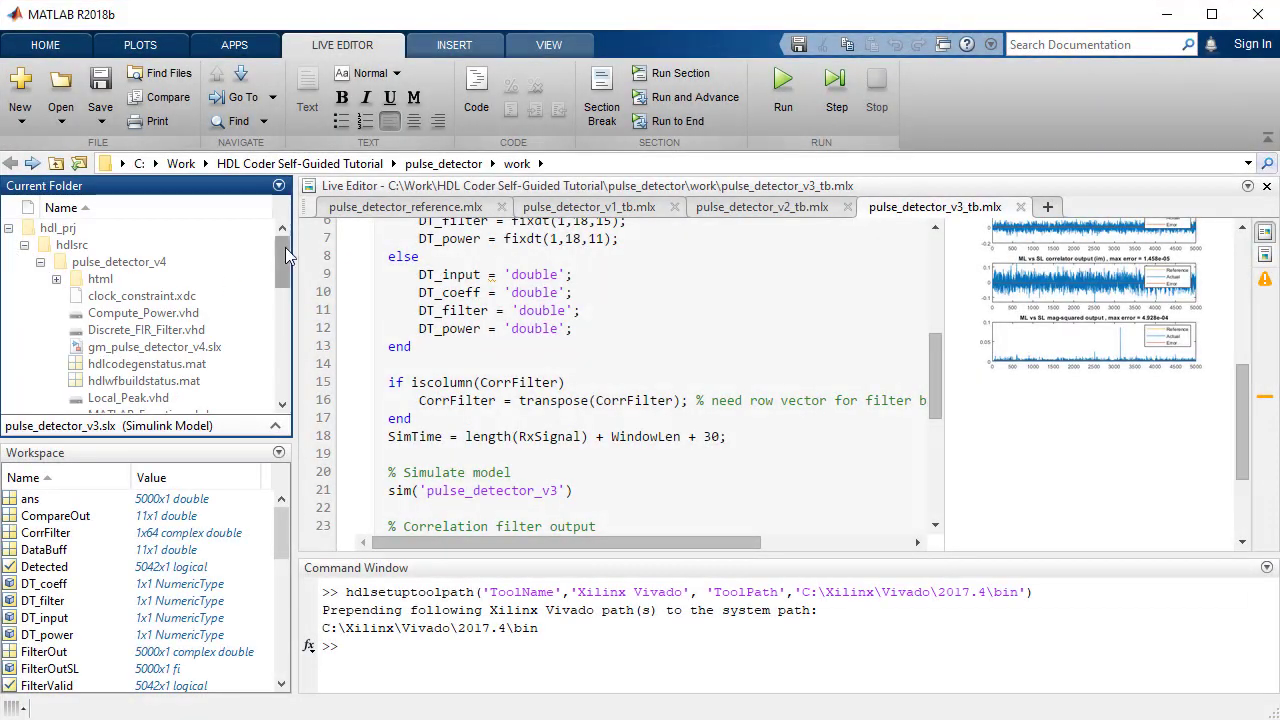
pyautogui.moveTo(285, 247); pyautogui.dragTo(285, 275)
pyautogui.doubleClick(138, 327)
pyautogui.moveTo(1268, 248); pyautogui.dragTo(1268, 328)
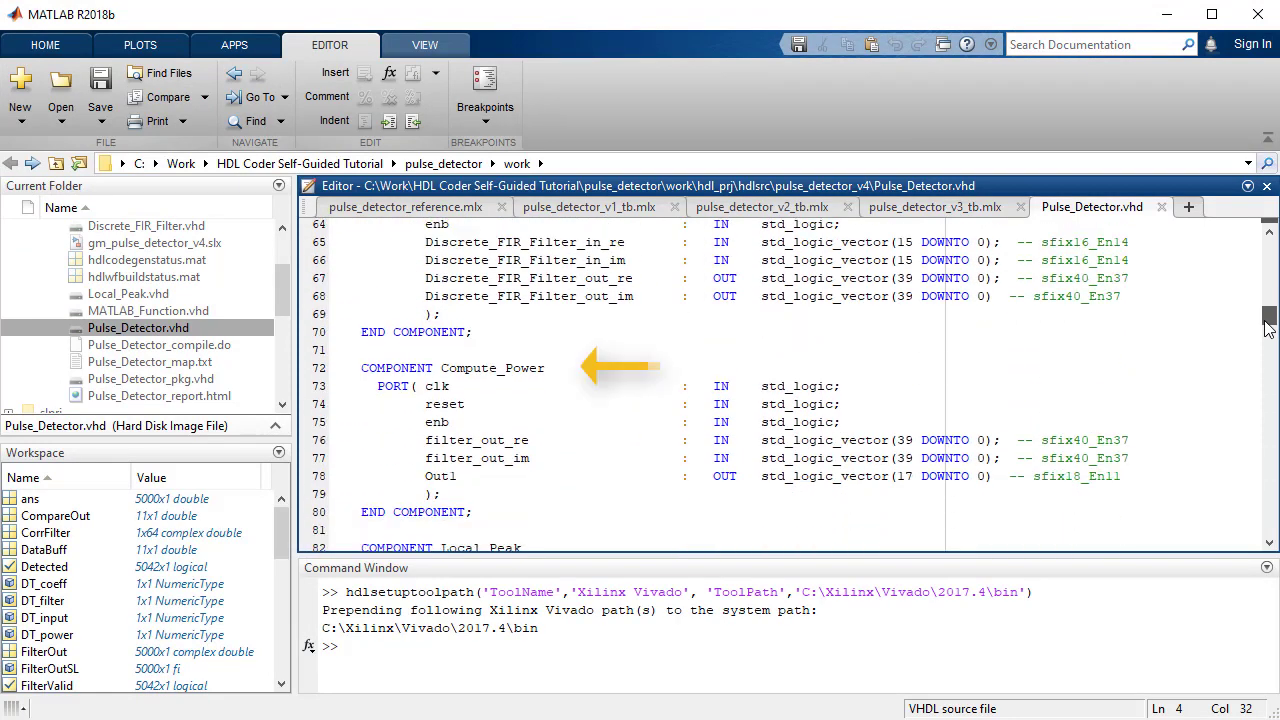
pyautogui.scroll(-6, 1268, 330)
pyautogui.scroll(-2, 1268, 333)
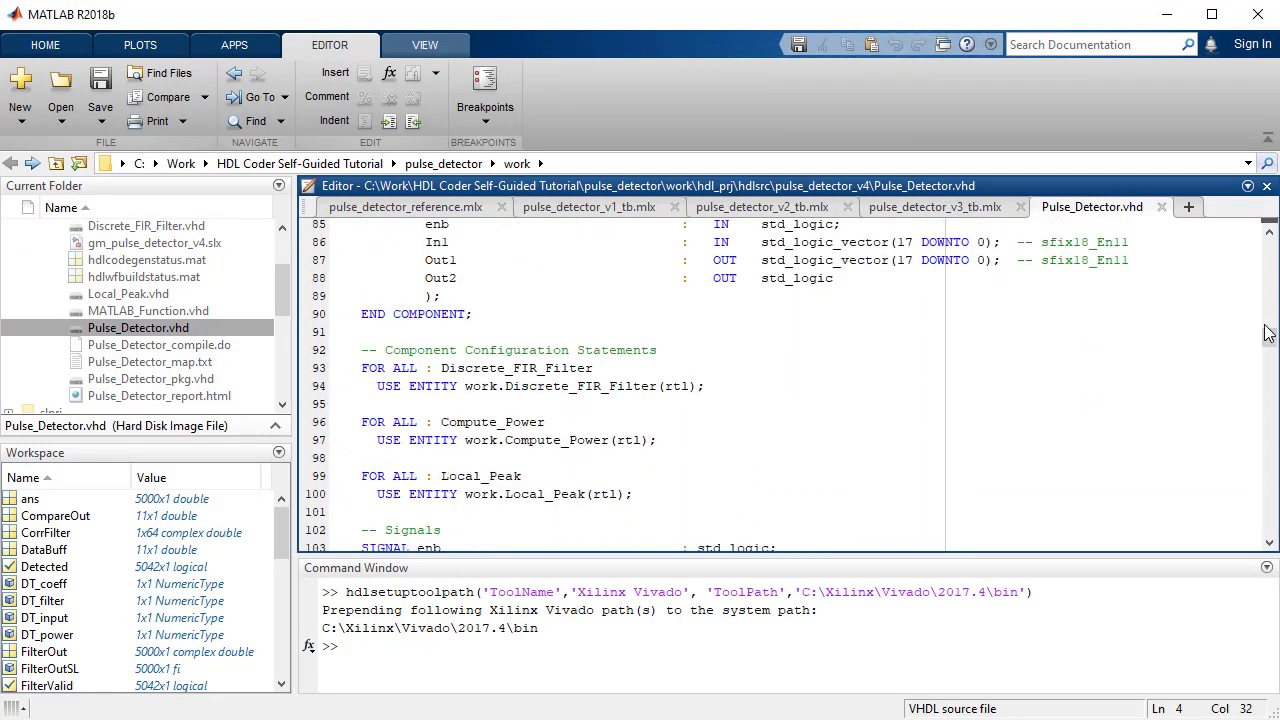
pyautogui.scroll(-7, 1268, 333)
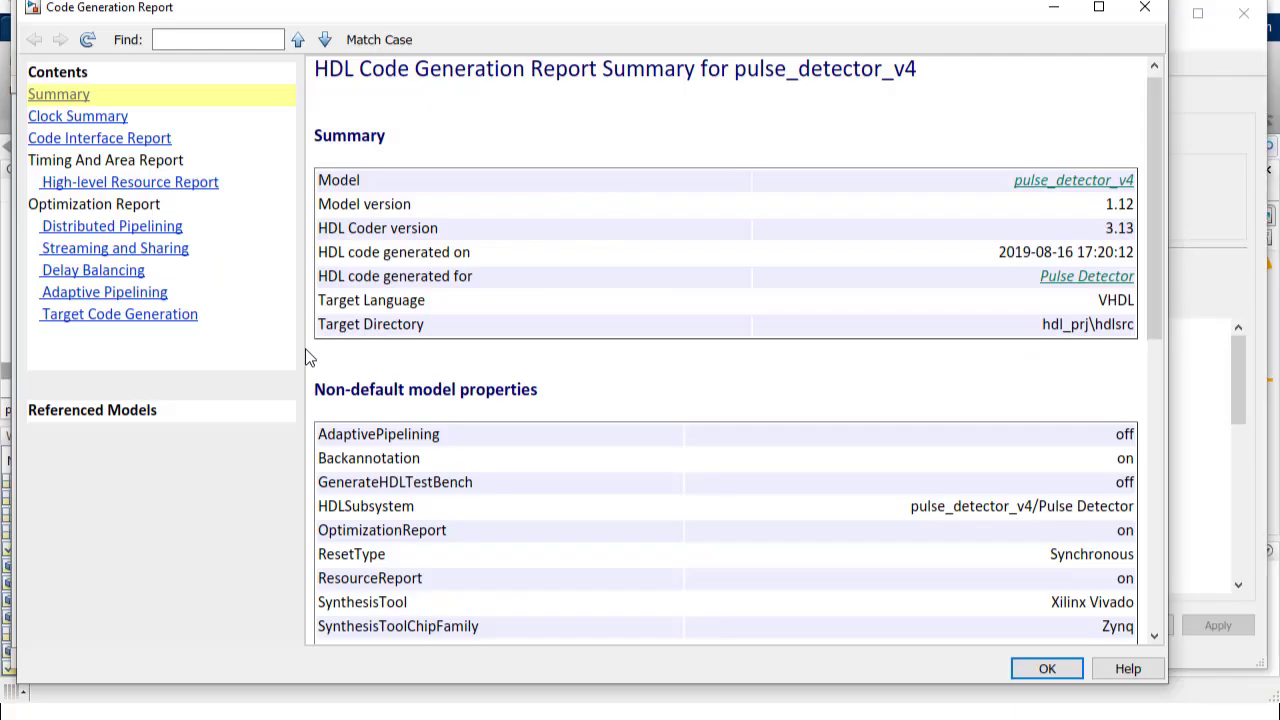
# Review the resource, pipelining, streaming/sharing and delay-balancing reports, then open gm_pulse_detector_v4.
pyautogui.click(160, 184)
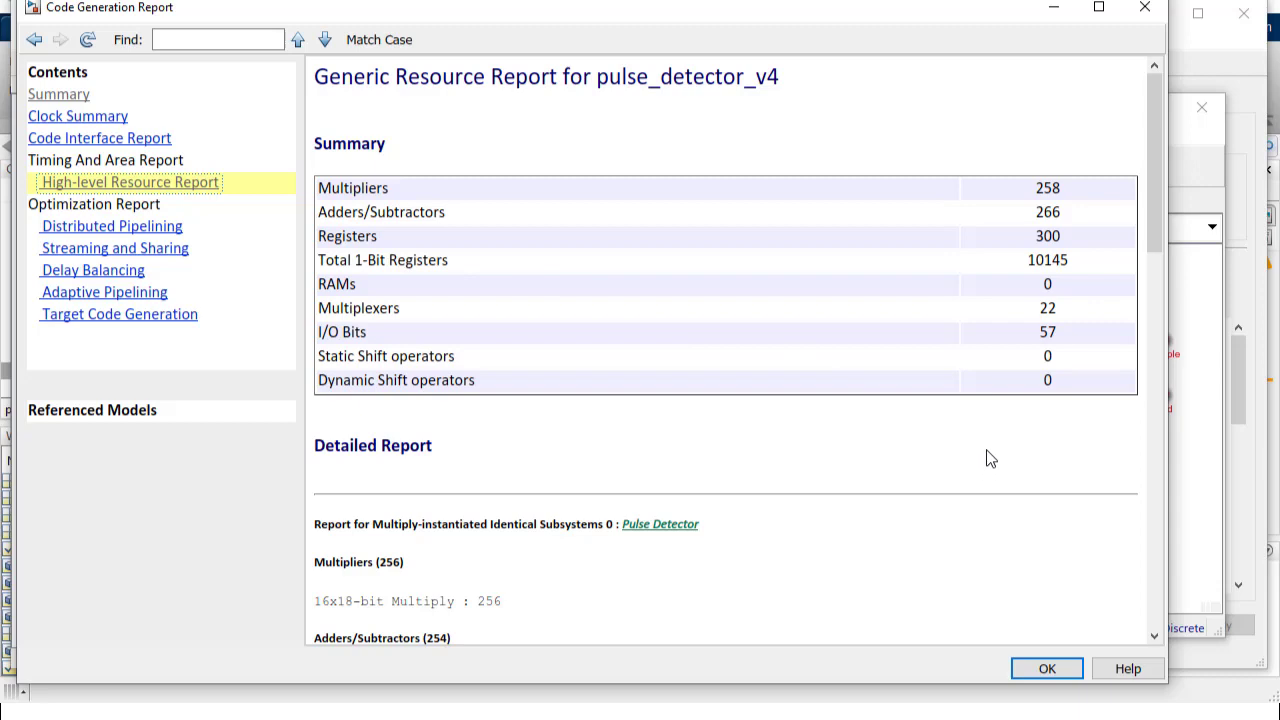
pyautogui.scroll(-1, 1034, 434)
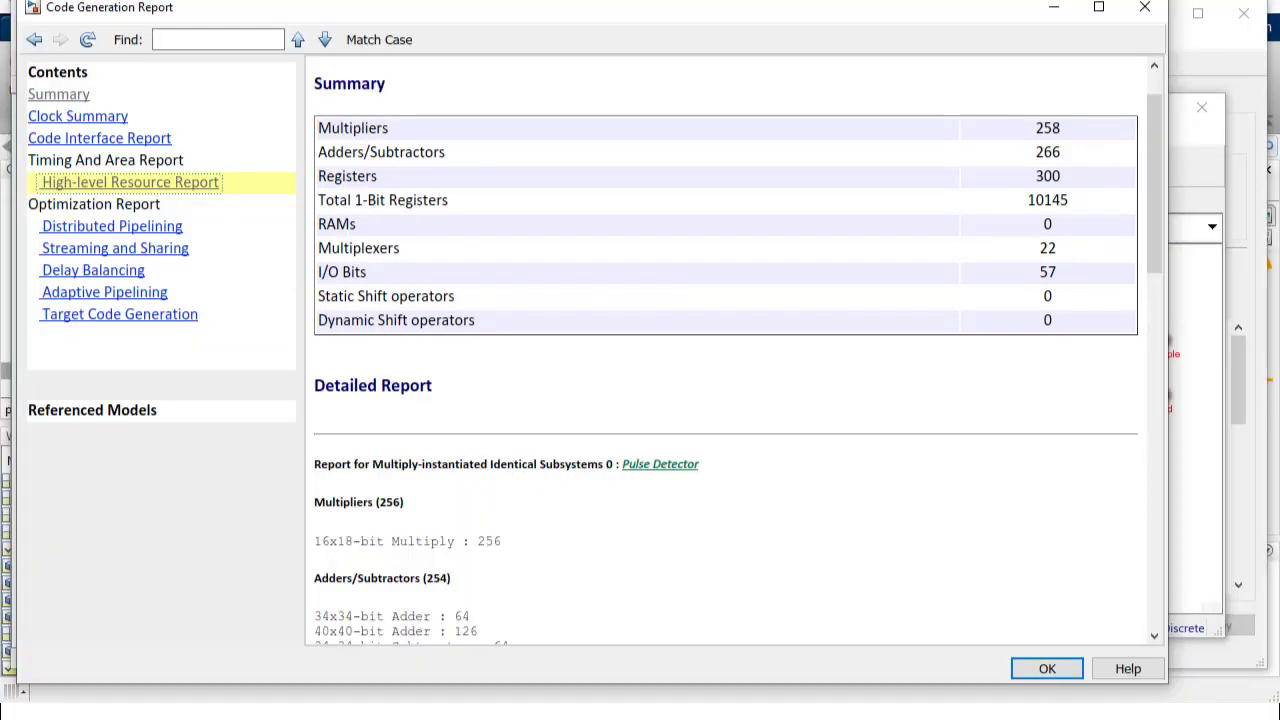
pyautogui.click(78, 227)
pyautogui.click(80, 266)
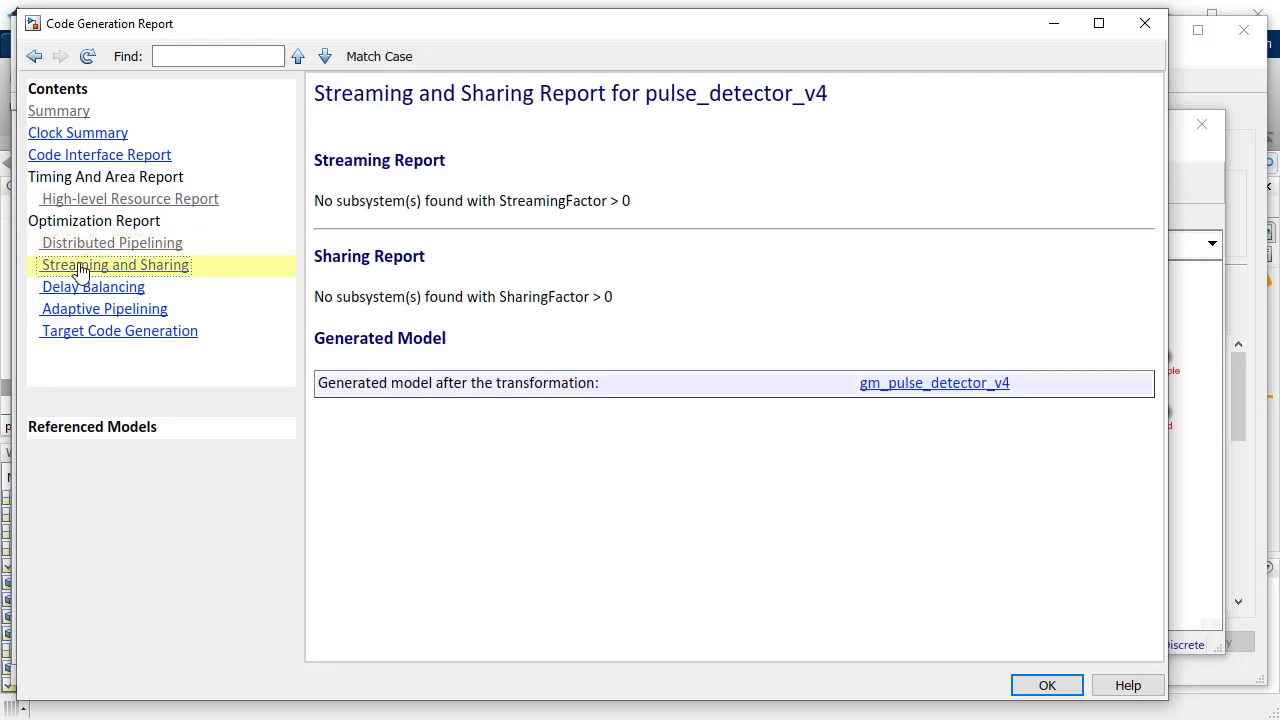
pyautogui.click(82, 292)
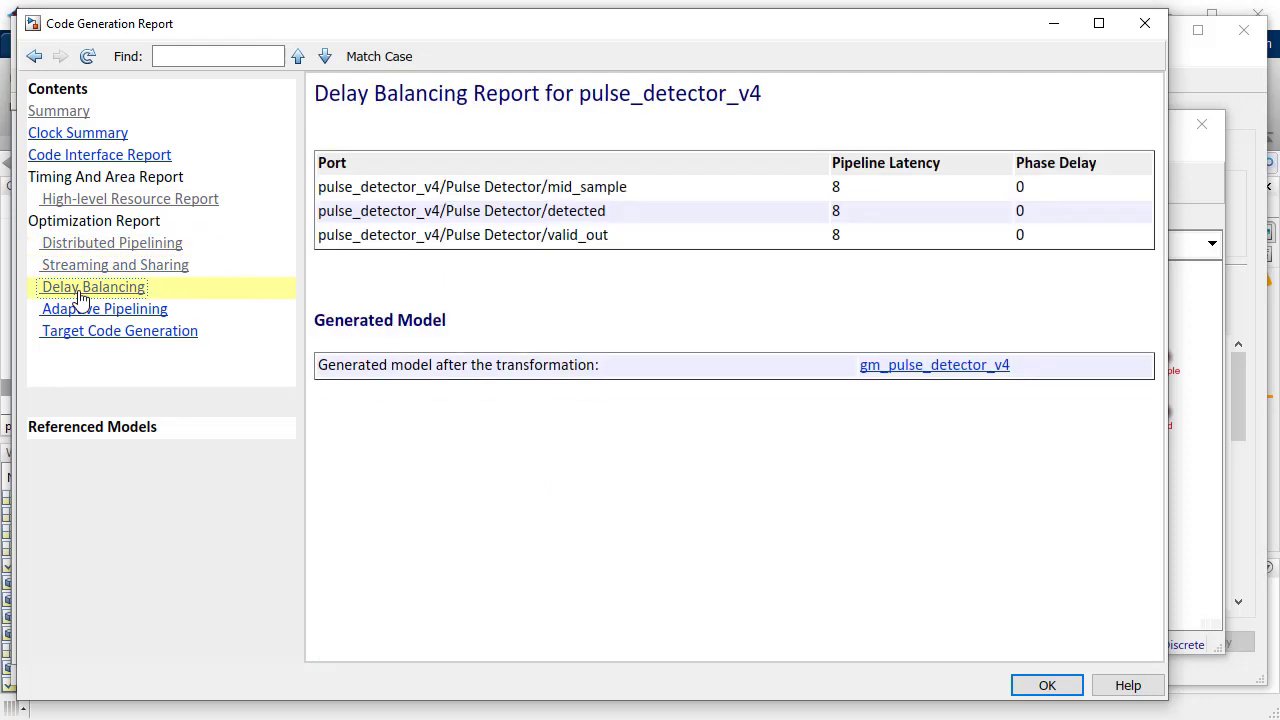
pyautogui.click(928, 366)
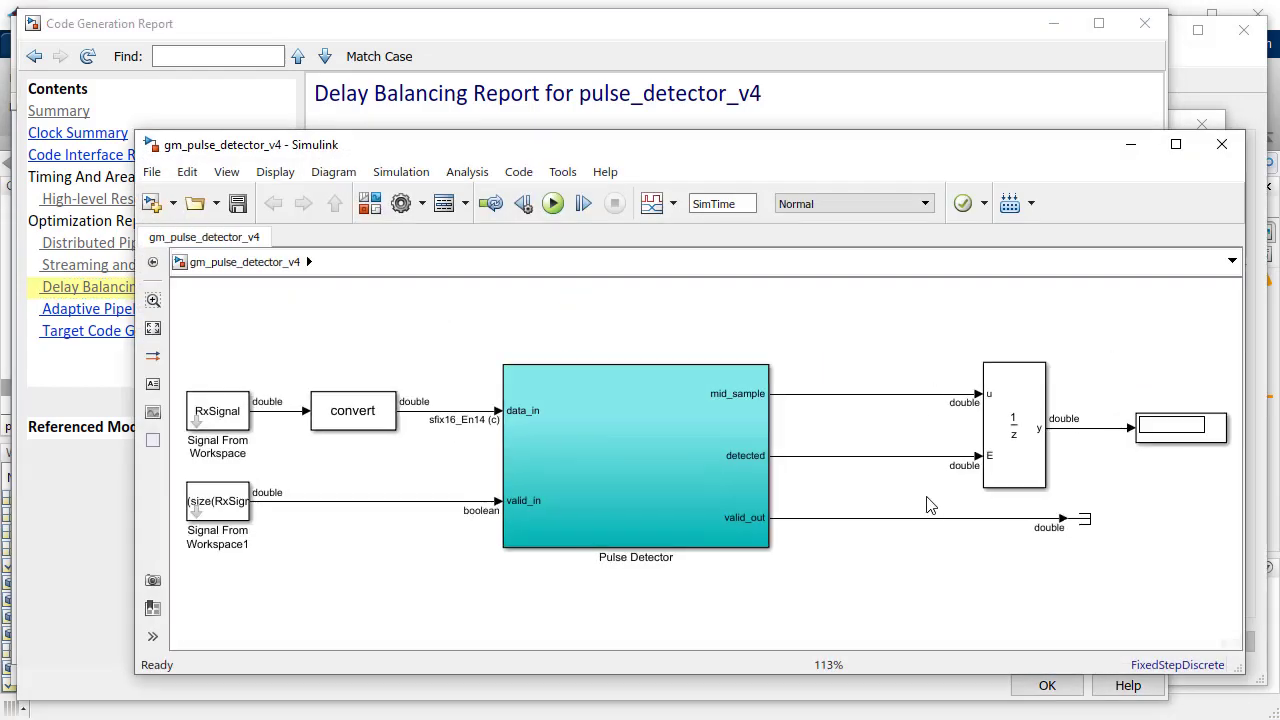
# Inspect the Pulse Detector subsystem, then run Create Project to build Vivado 2017.4 project Pulse_Detector_vivado.xpr.
pyautogui.doubleClick(665, 481)
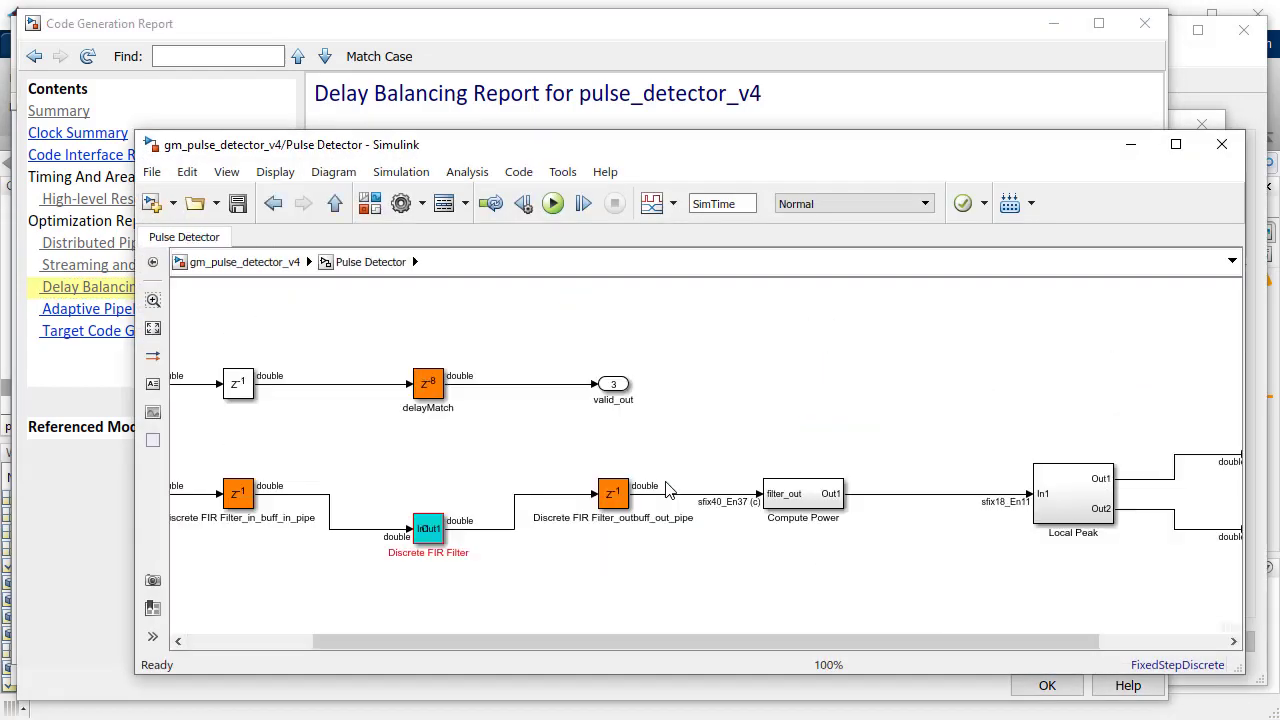
pyautogui.moveTo(707, 643); pyautogui.dragTo(565, 643)
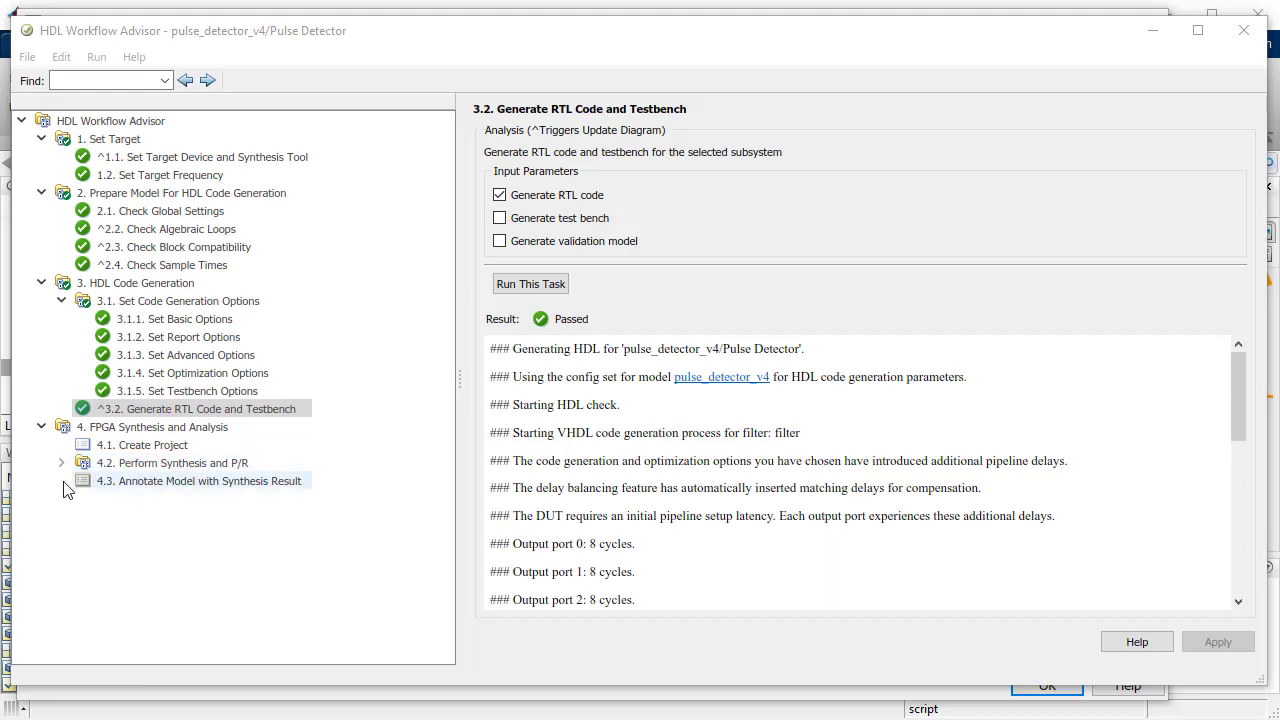
pyautogui.rightClick(175, 447)
pyautogui.click(203, 462)
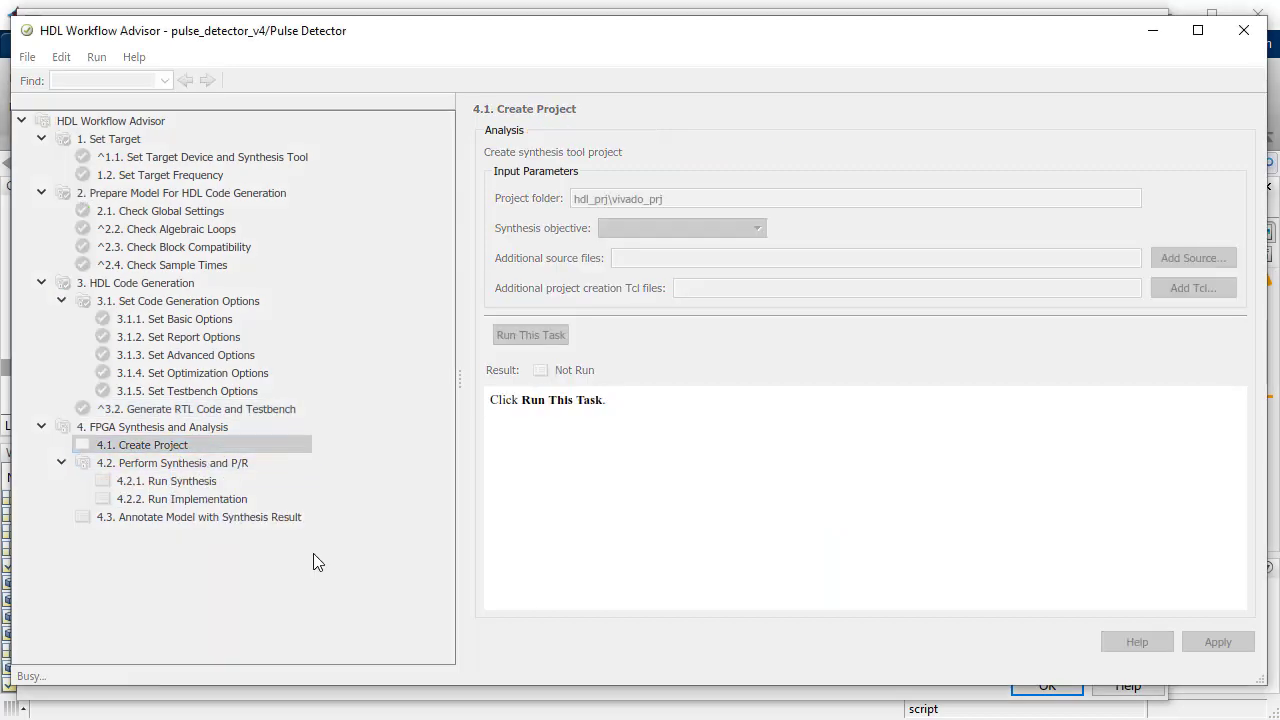
# Scroll to 4.2.1 Run Synthesis in the Workflow Advisor and bring up its run options.
pyautogui.scroll(-10, 1068, 478)
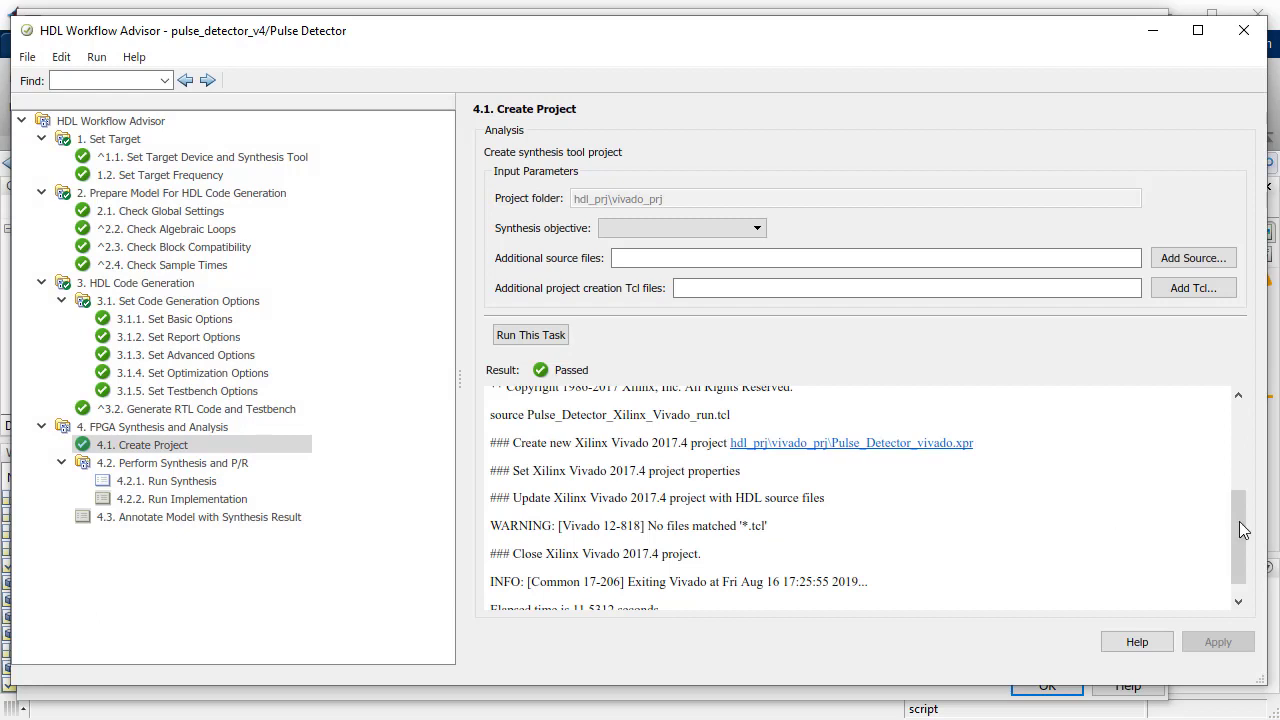
pyautogui.scroll(-1, 1243, 527)
pyautogui.rightClick(190, 481)
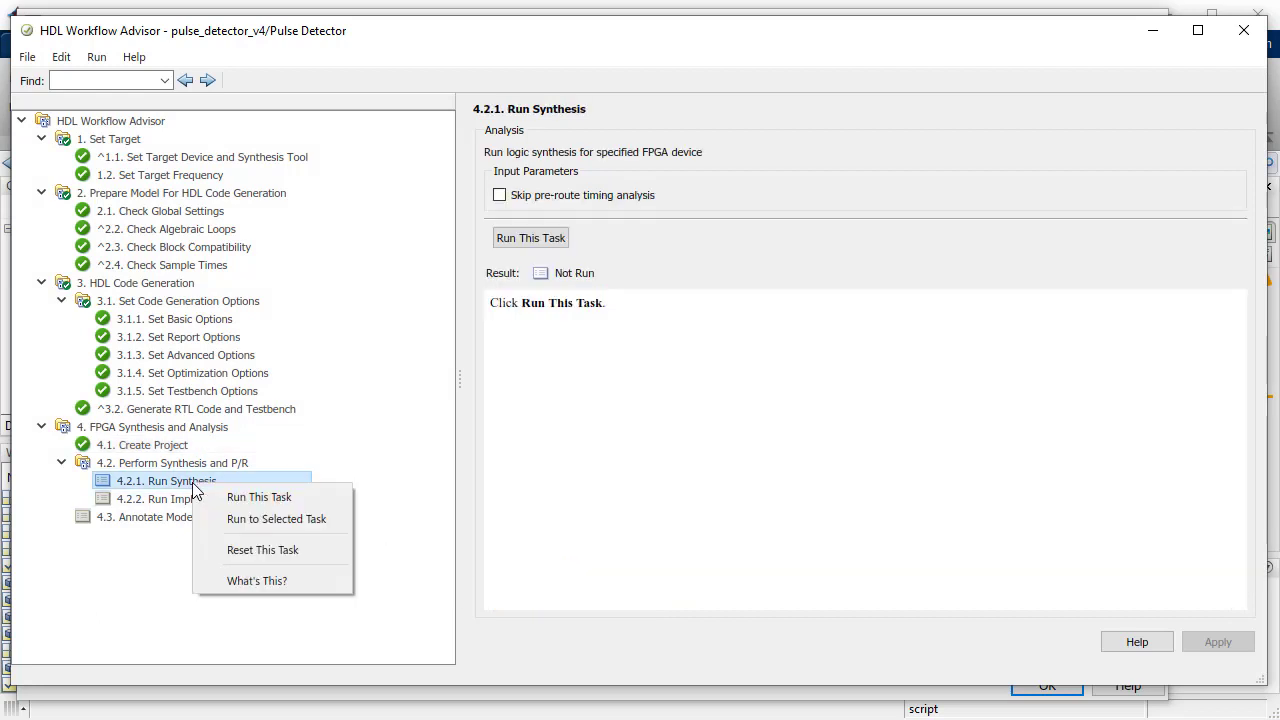
# Run all Workflow Advisor tasks through 4.2.1 Run Synthesis using Run to Selected Task.
pyautogui.click(236, 521)
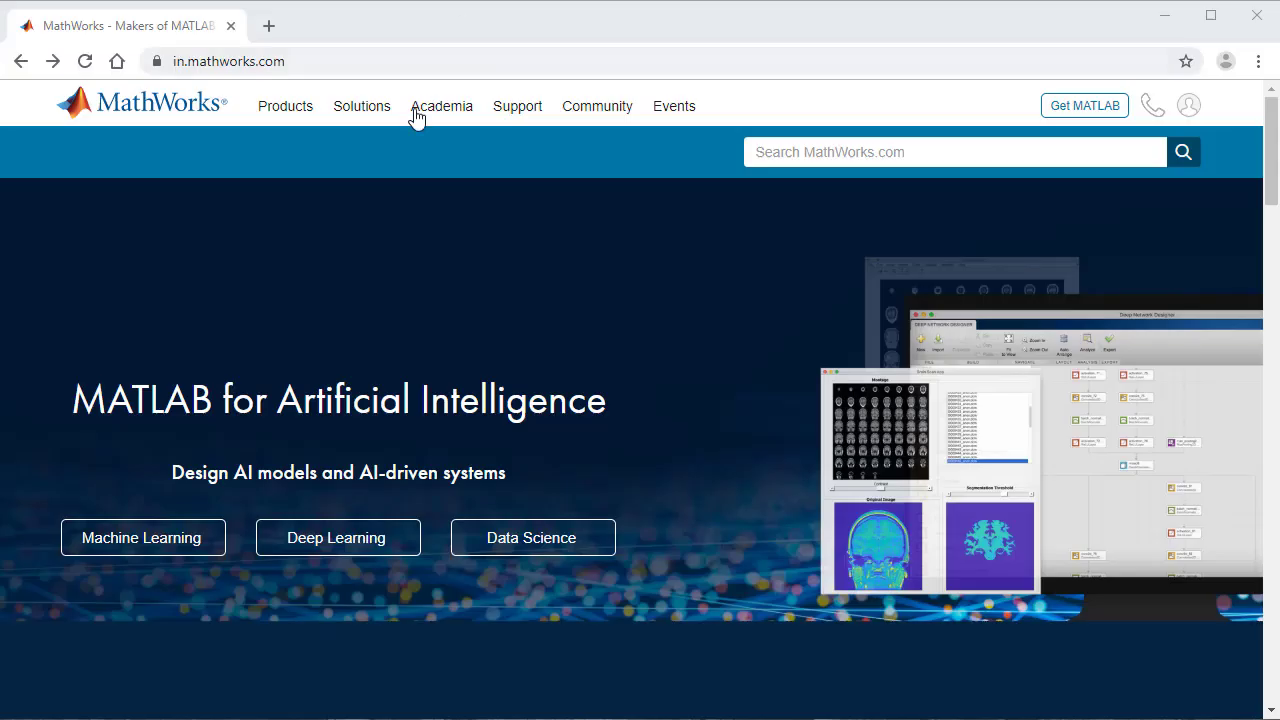
# Go through Solutions, Capabilities and HDL Code Generation and Verification to Getting Started, then browse its videos and webinars.
pyautogui.click(355, 112)
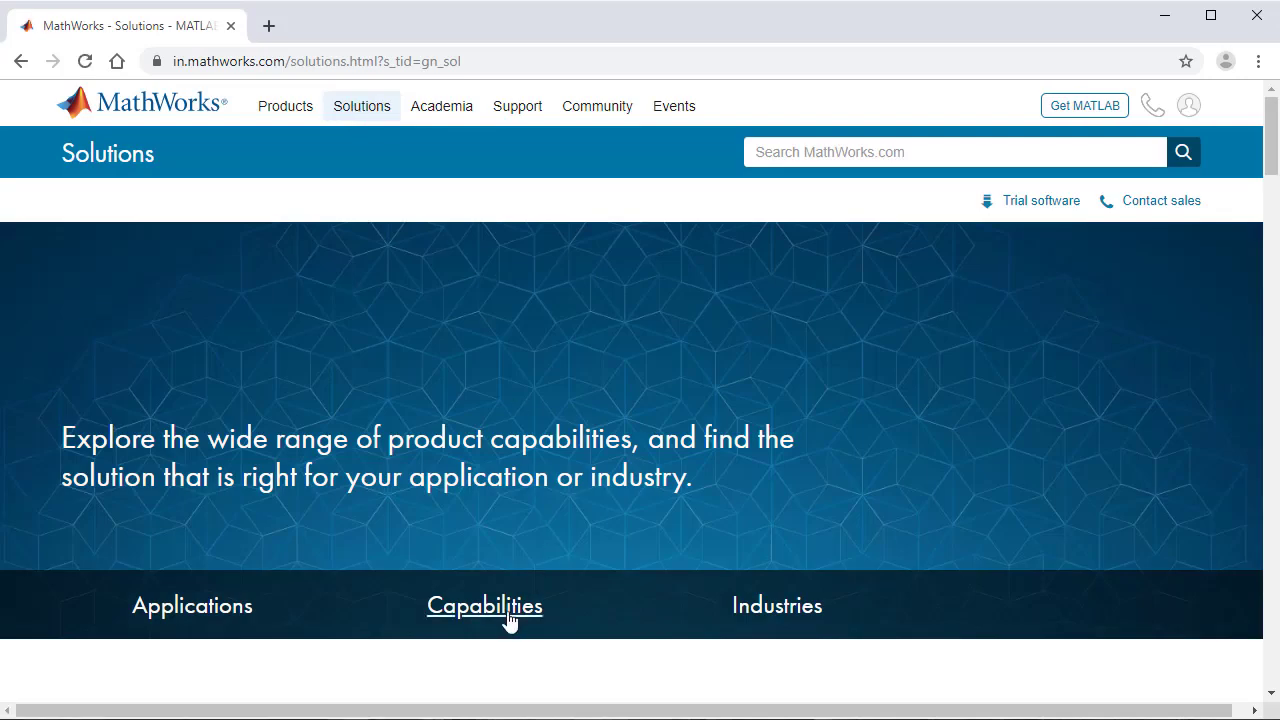
pyautogui.click(489, 620)
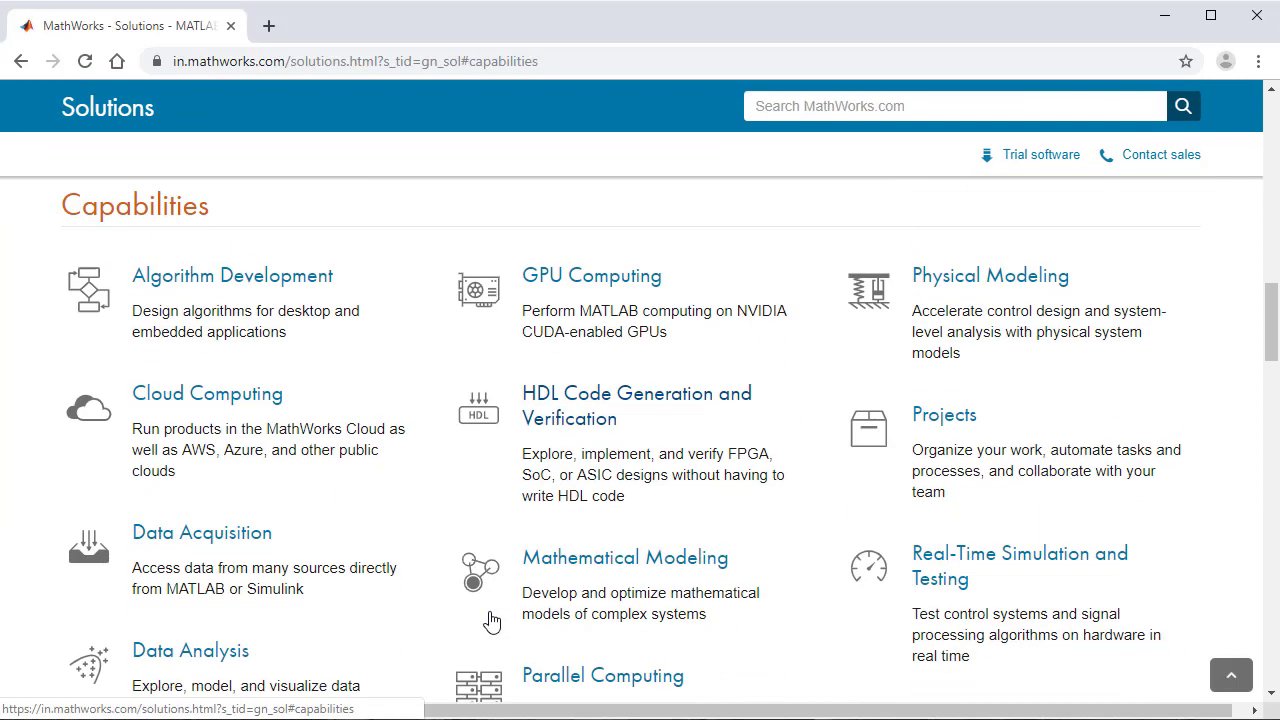
pyautogui.click(591, 428)
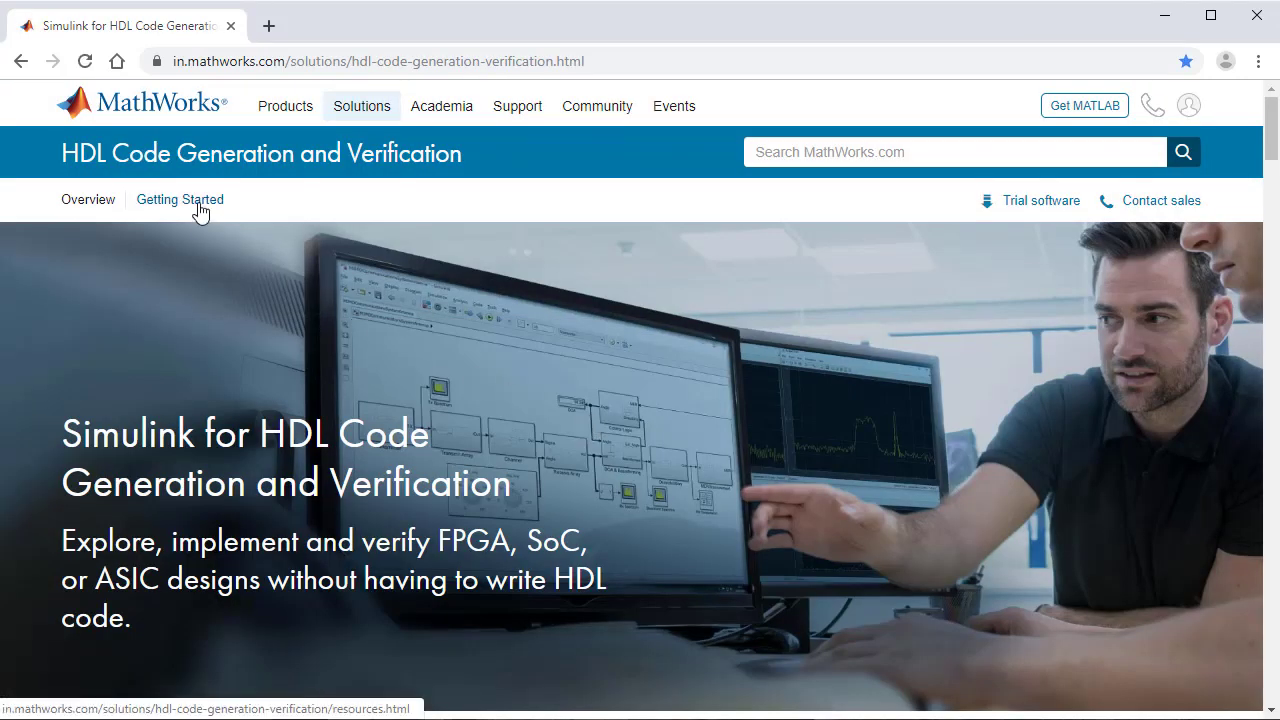
pyautogui.click(199, 209)
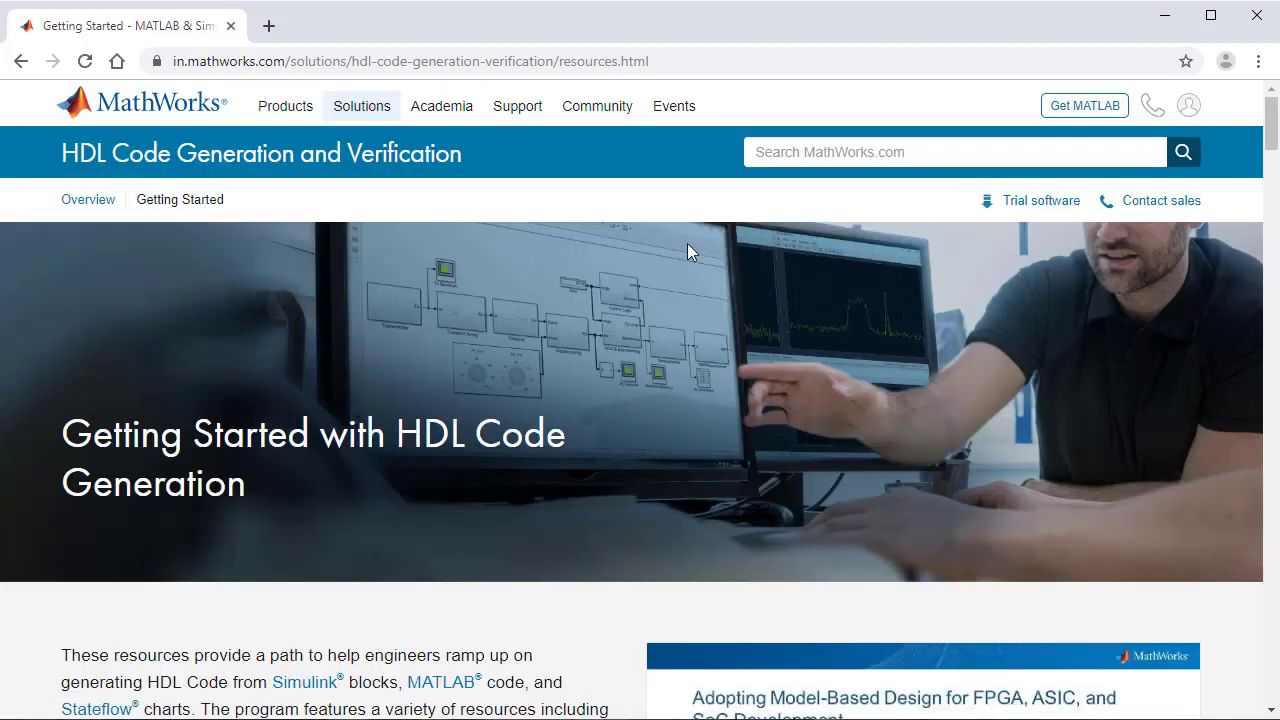
pyautogui.scroll(-6, 640, 400)
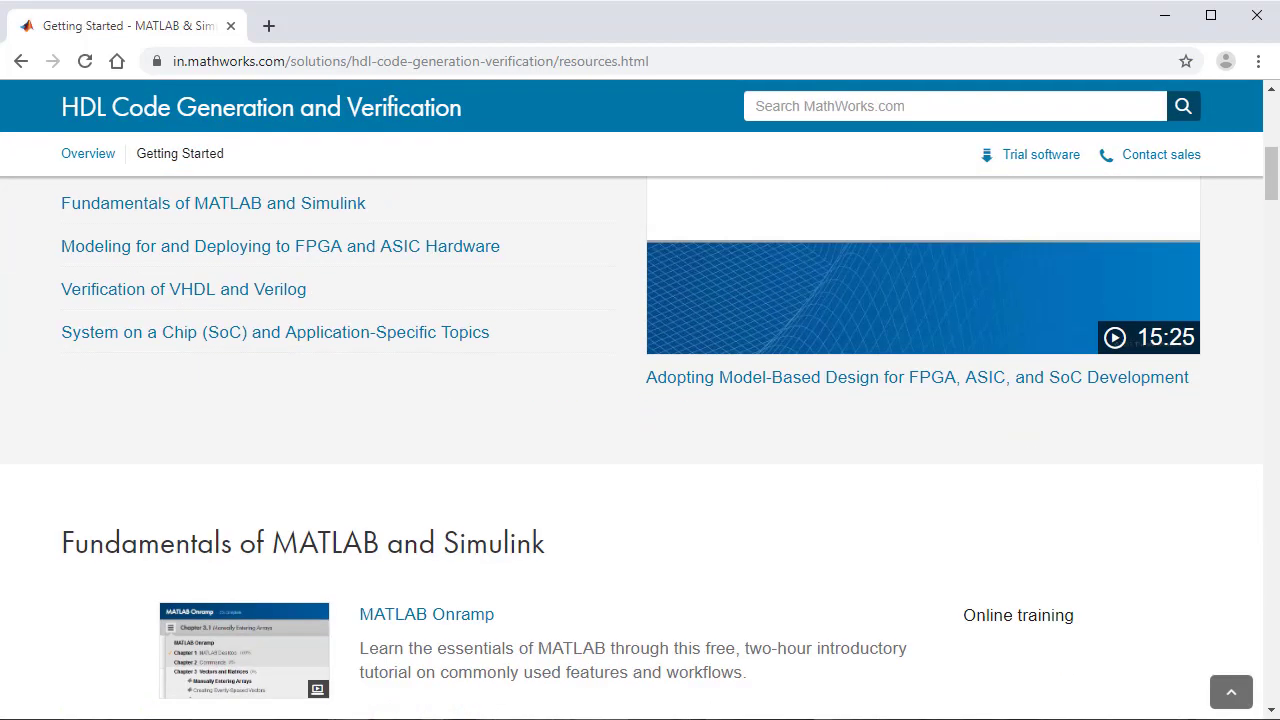
pyautogui.scroll(-10, 640, 450)
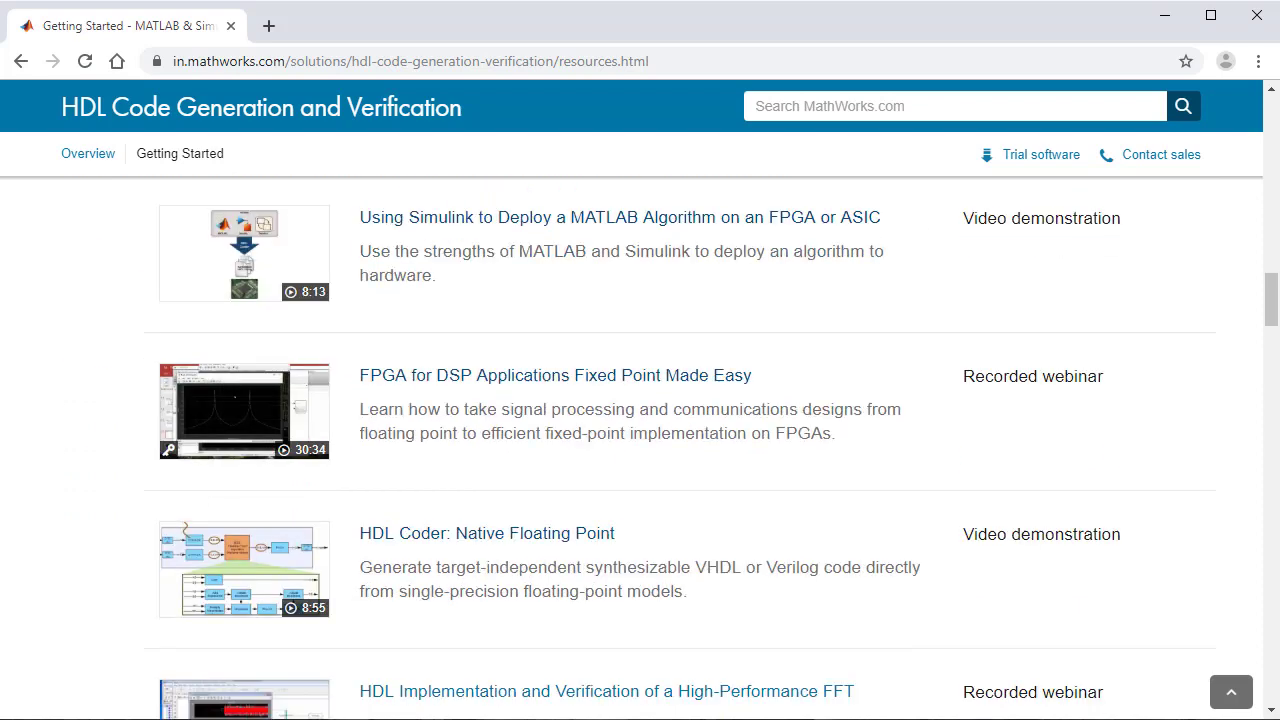